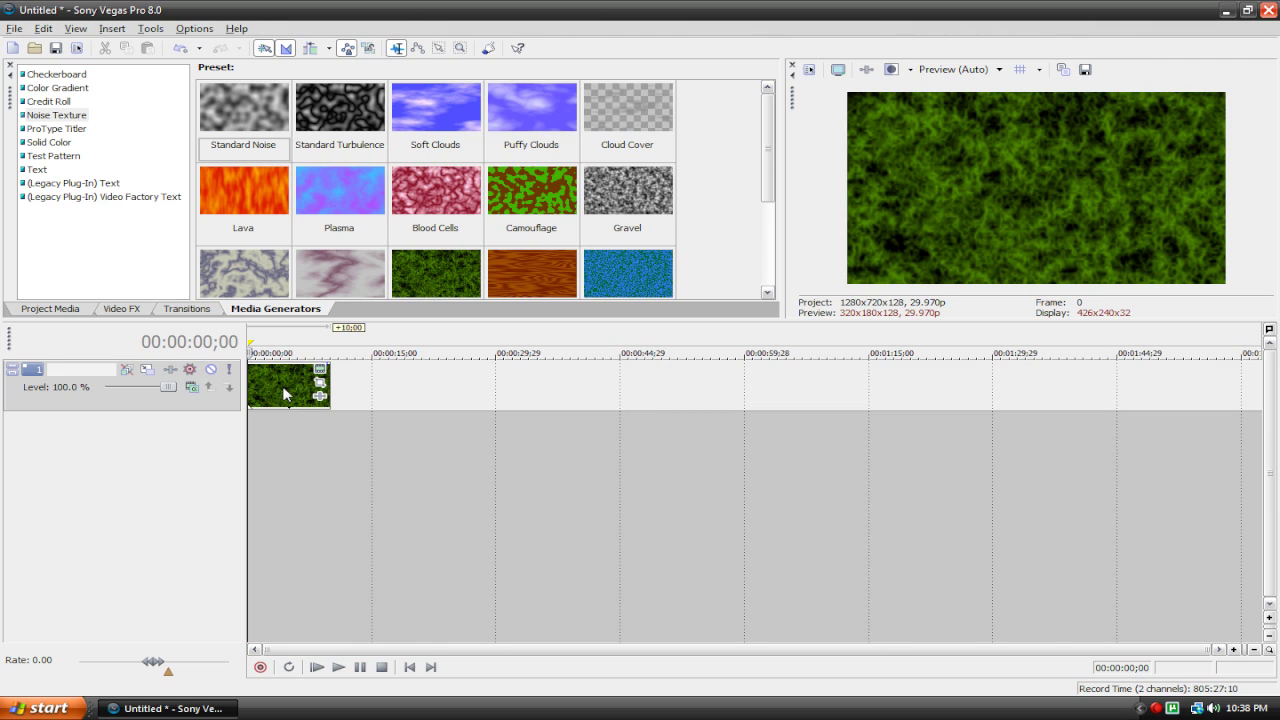
{"action": "left_click", "coordinate": [287, 395]}
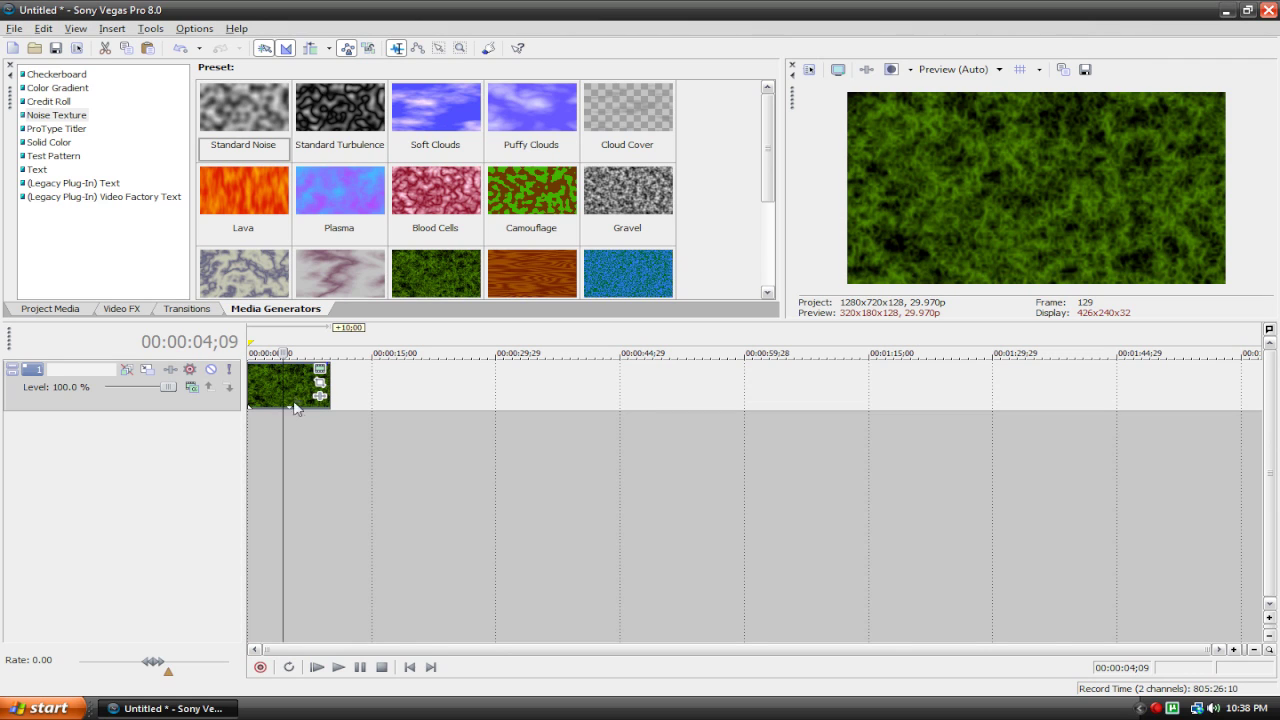
{"action": "left_click", "coordinate": [340, 435]}
{"action": "left_click", "coordinate": [285, 400]}
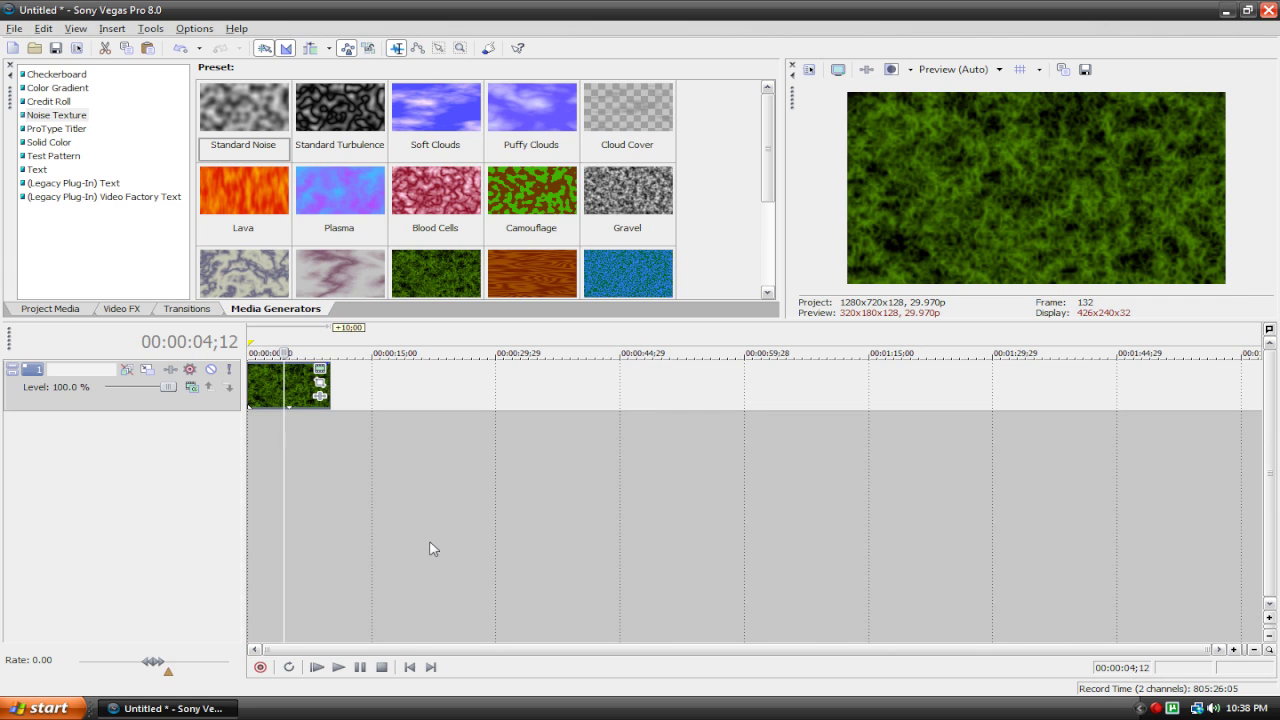
{"action": "left_click", "coordinate": [428, 380]}
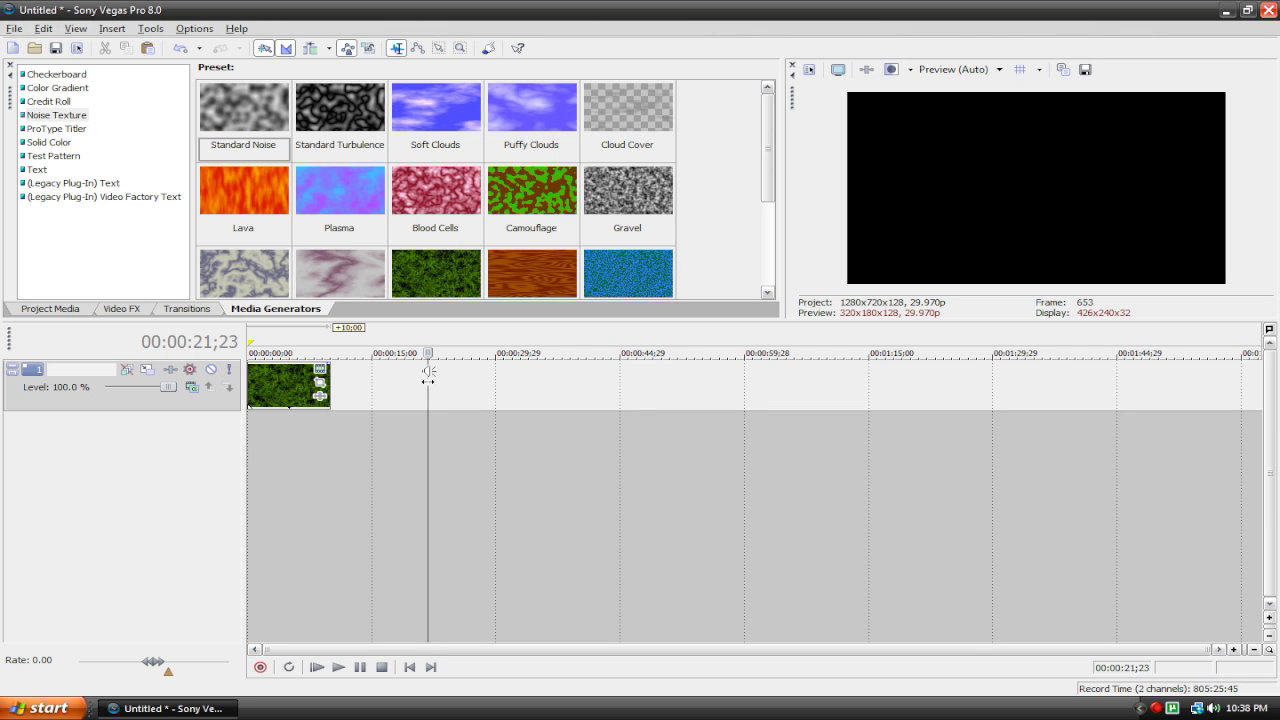
{"action": "key", "text": "ctrl+v"}
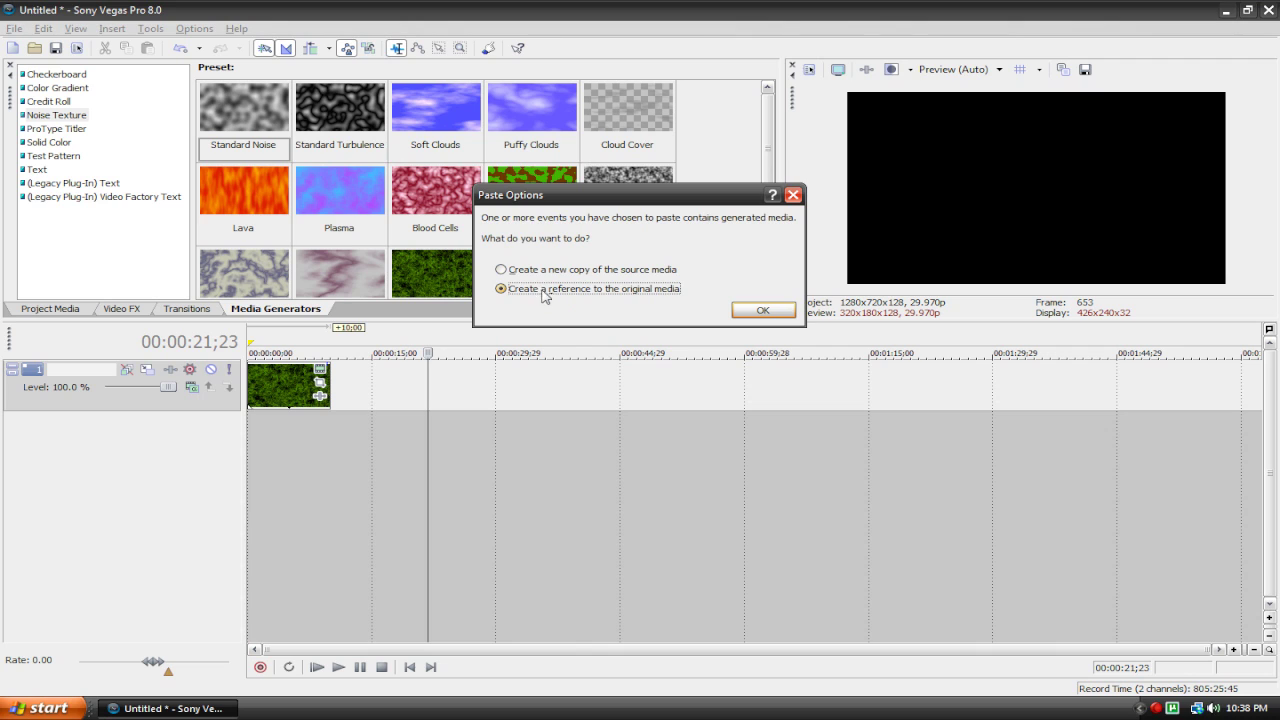
{"action": "left_click", "coordinate": [588, 272]}
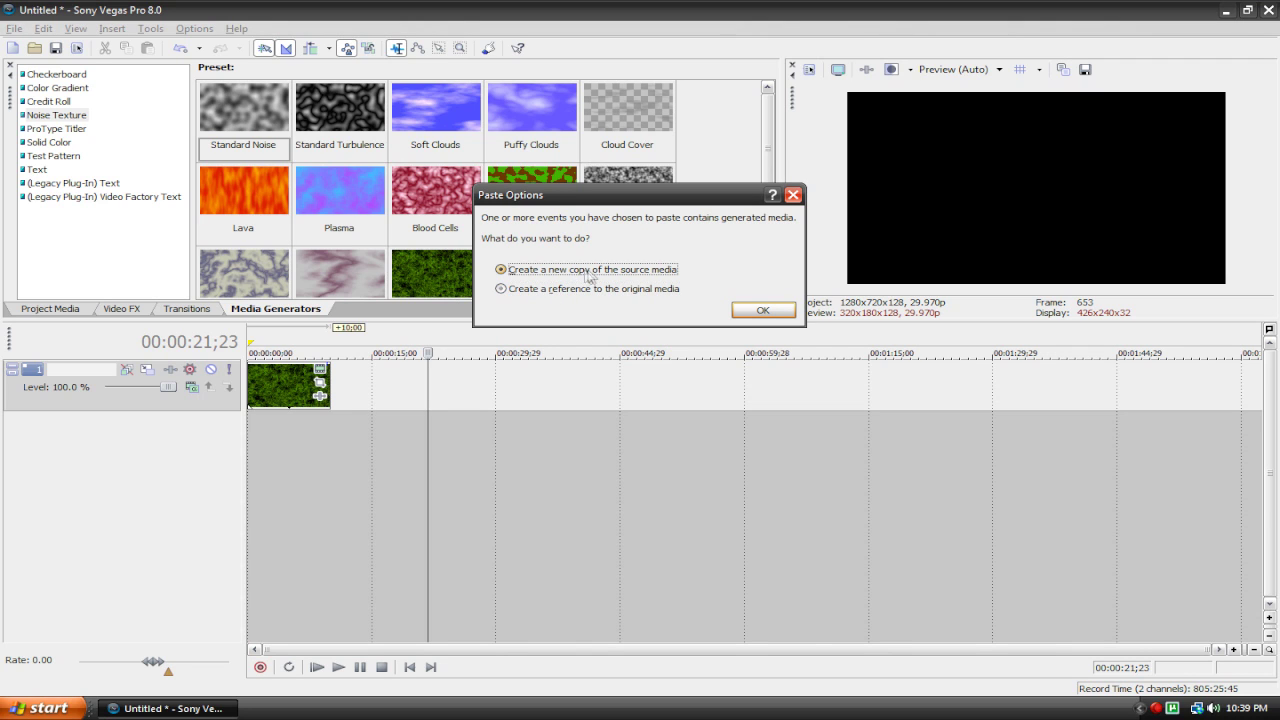
{"action": "left_click", "coordinate": [752, 309]}
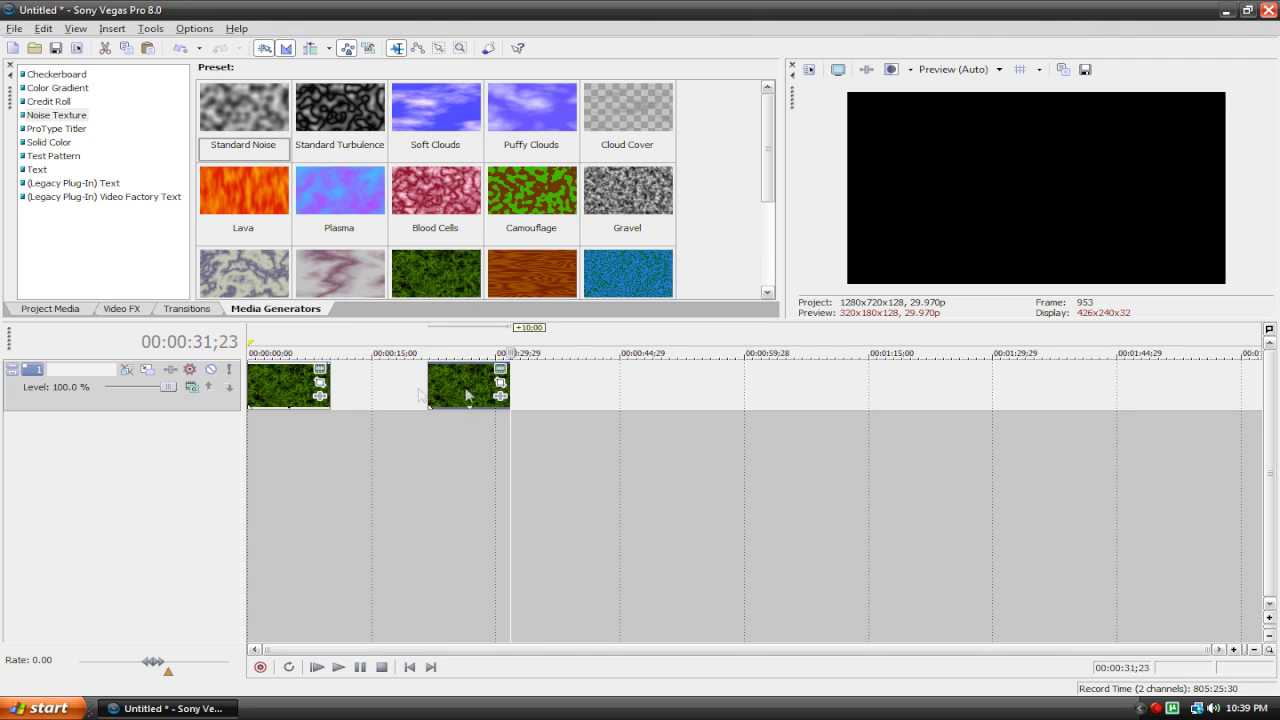
{"action": "left_click", "coordinate": [450, 395]}
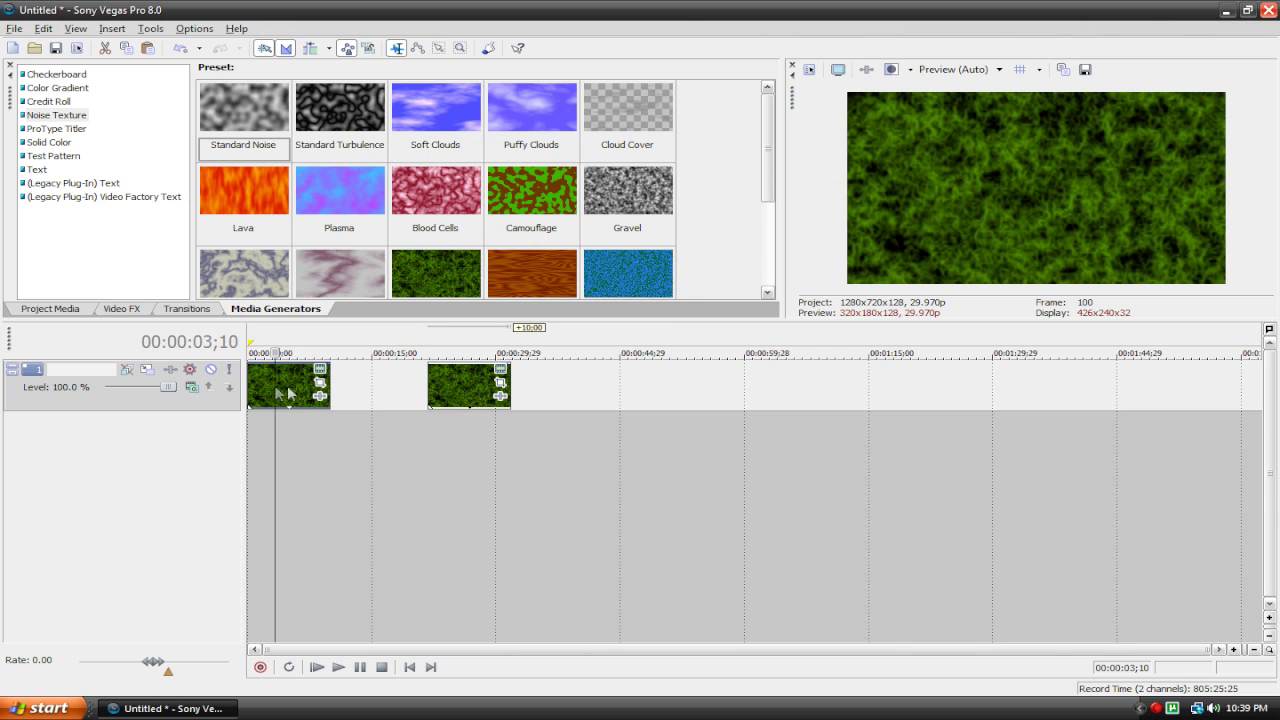
{"action": "left_click", "coordinate": [282, 382]}
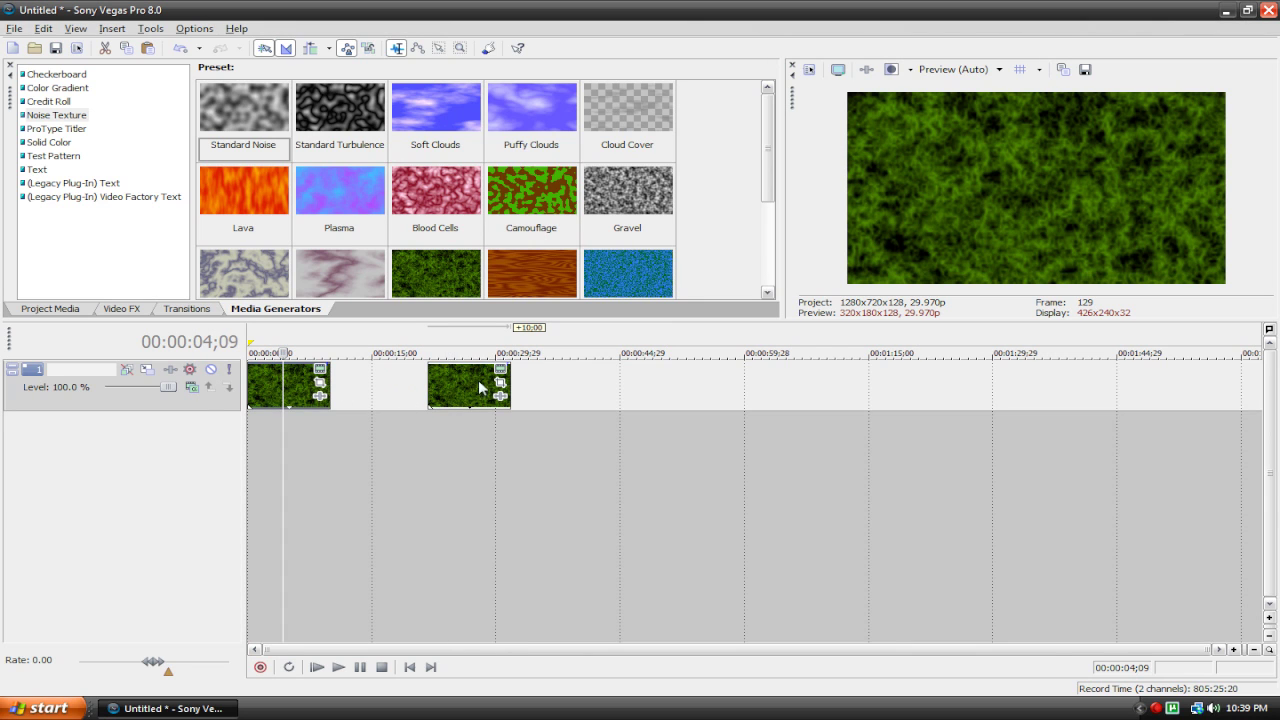
{"action": "left_click", "coordinate": [449, 391]}
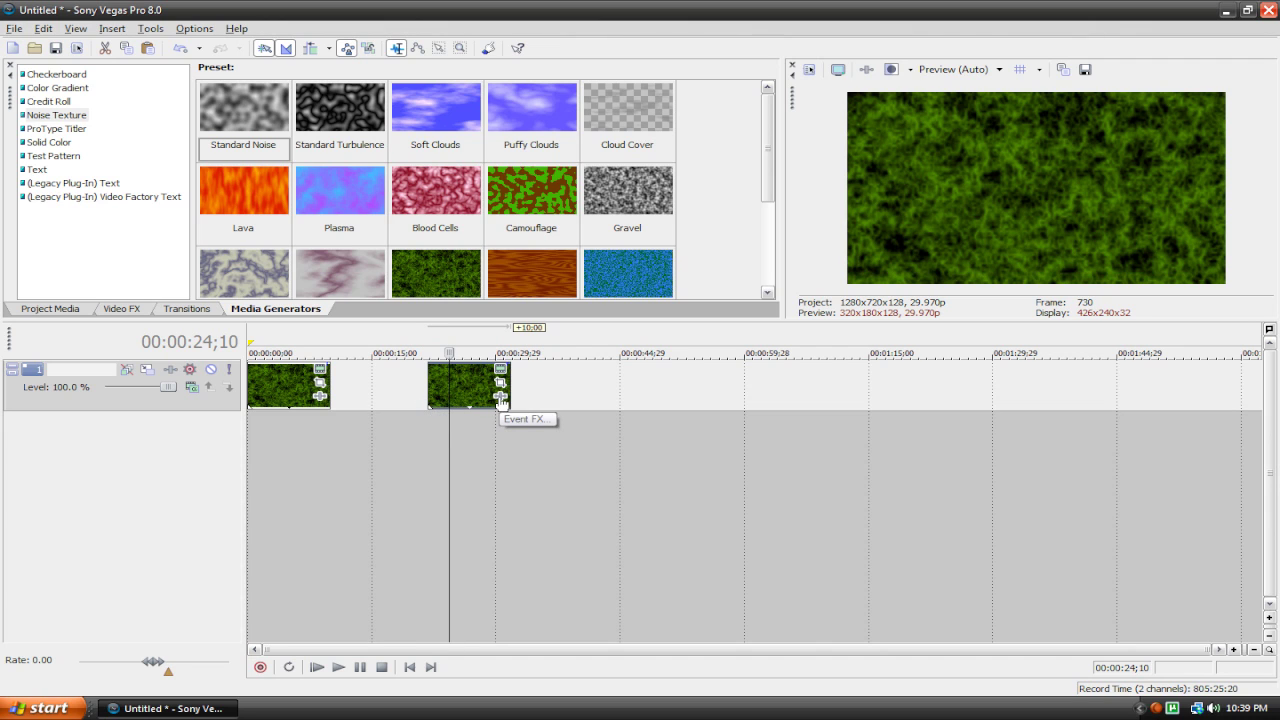
{"action": "key", "text": "Delete"}
{"action": "left_click", "coordinate": [265, 376]}
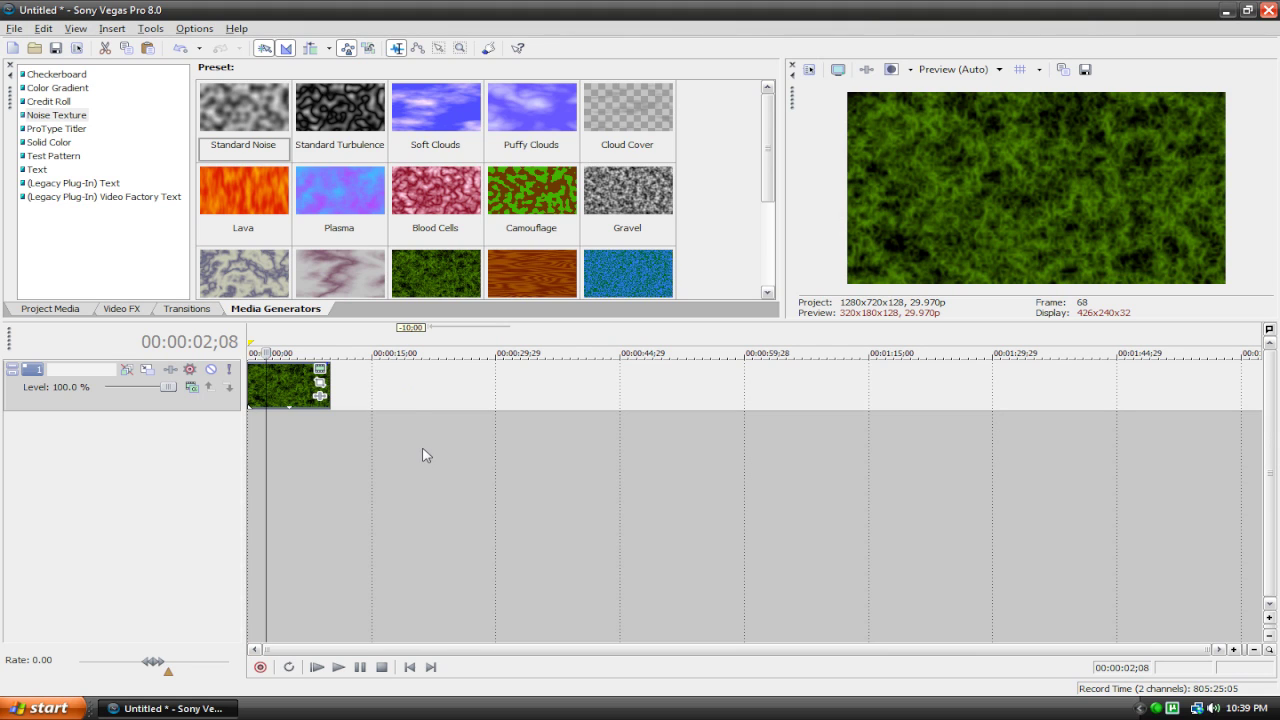
{"action": "mouse_move", "coordinate": [376, 399]}
{"action": "left_mouse_down"}
{"action": "mouse_move", "coordinate": [420, 420]}
{"action": "mouse_move", "coordinate": [880, 268]}
{"action": "mouse_move", "coordinate": [60, 345]}
{"action": "mouse_move", "coordinate": [557, 540]}
{"action": "mouse_move", "coordinate": [680, 180]}
{"action": "mouse_move", "coordinate": [430, 260]}
{"action": "mouse_move", "coordinate": [560, 210]}
{"action": "mouse_move", "coordinate": [545, 225]}
{"action": "left_mouse_up"}
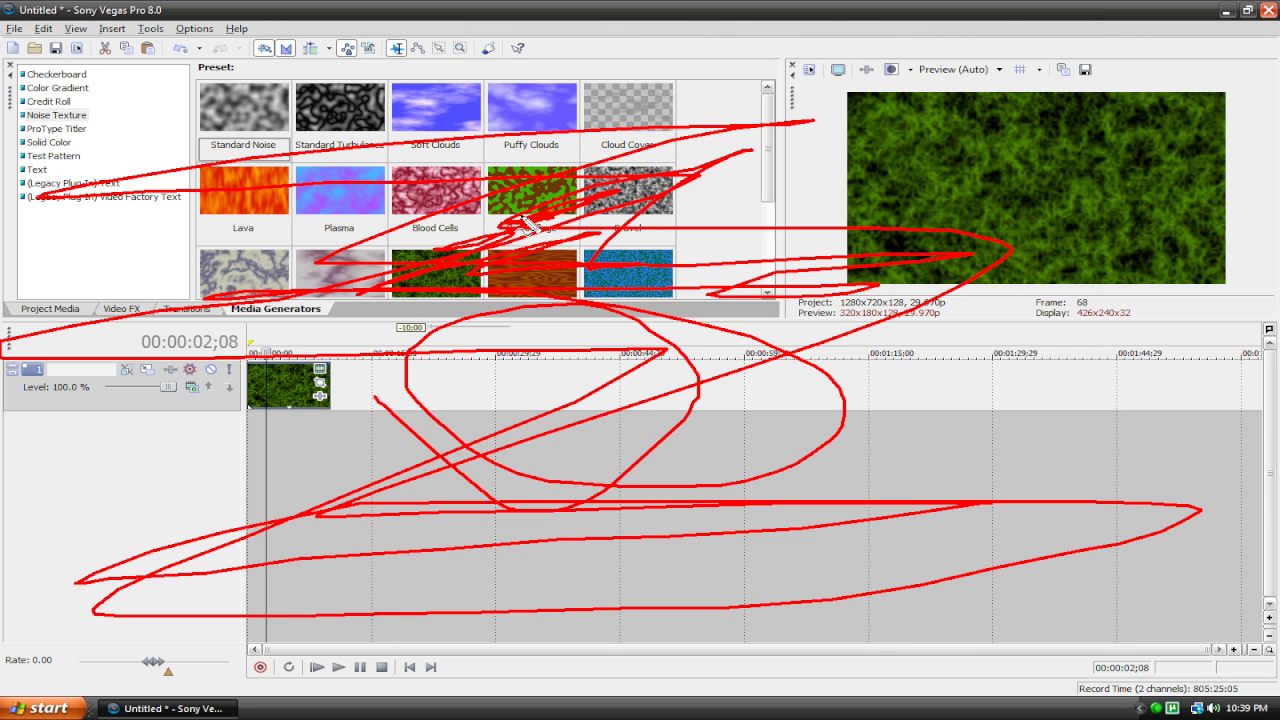
{"action": "key", "text": "Escape"}
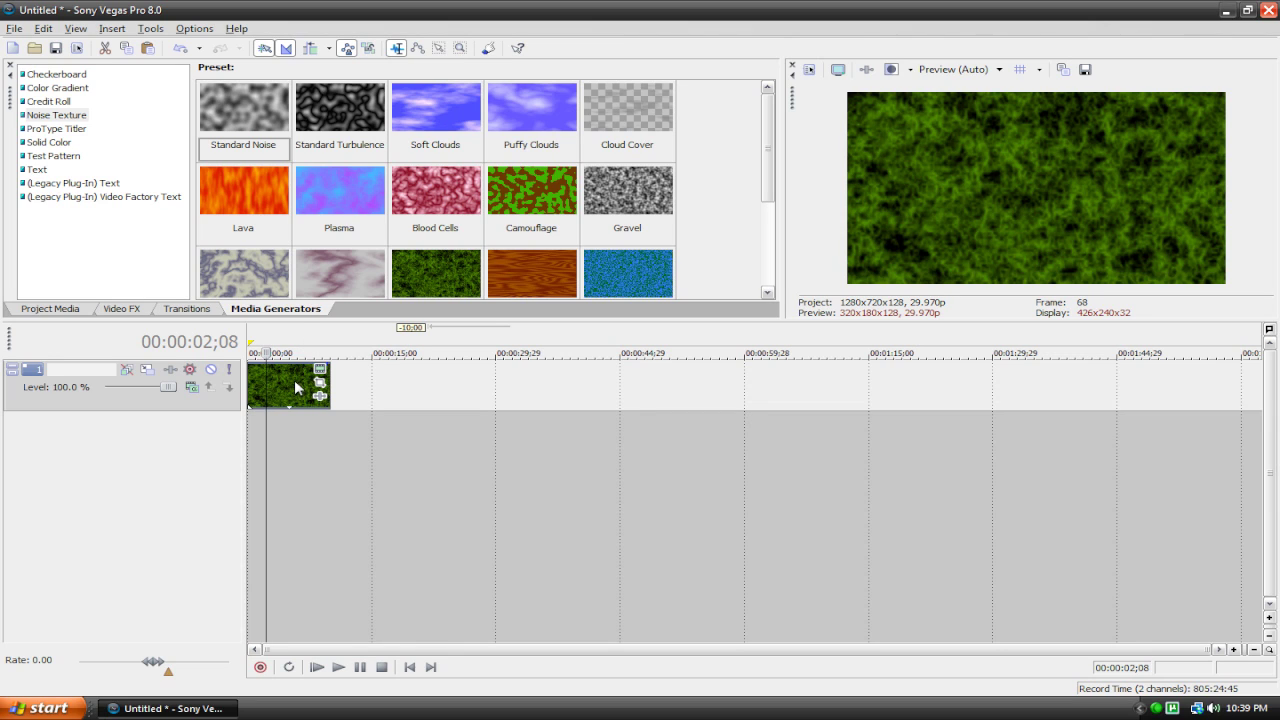
Step: Delete the green noise clip and undo the deletion several times to compare
{"action": "left_click_drag", "start_coordinate": [294, 379], "coordinate": [229, 390]}
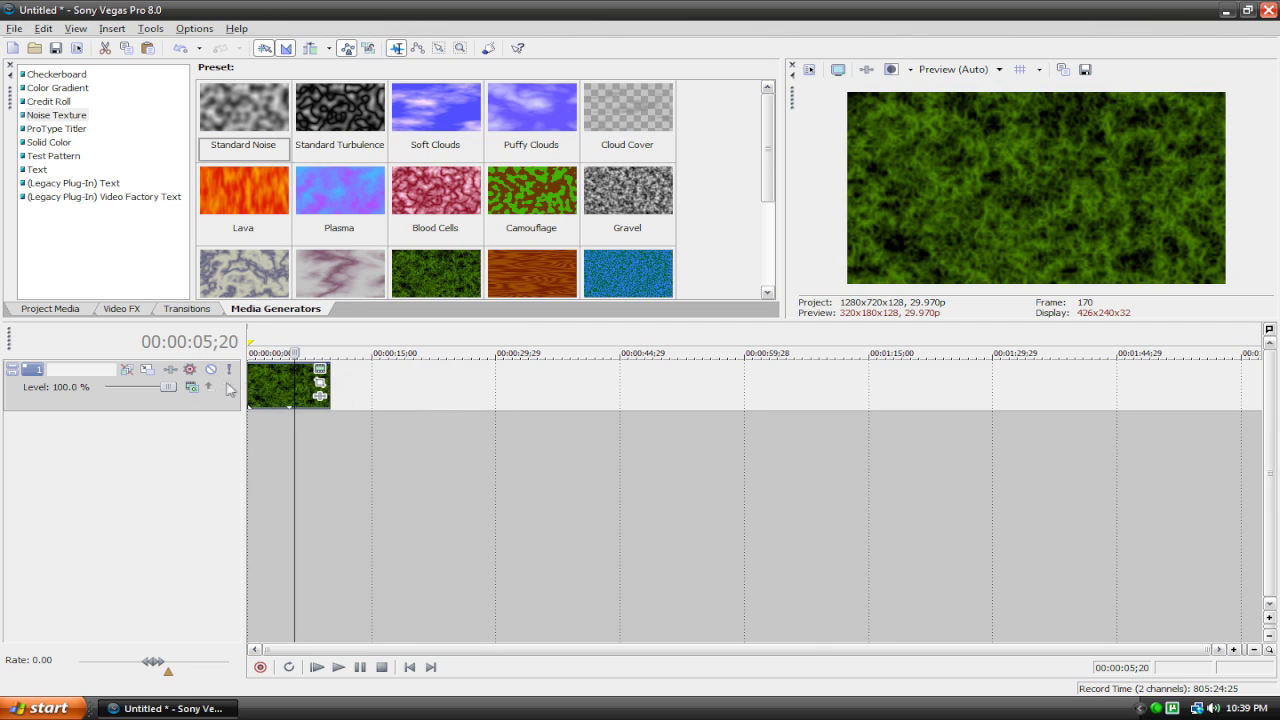
{"action": "left_click", "coordinate": [260, 390]}
{"action": "key", "text": "Delete"}
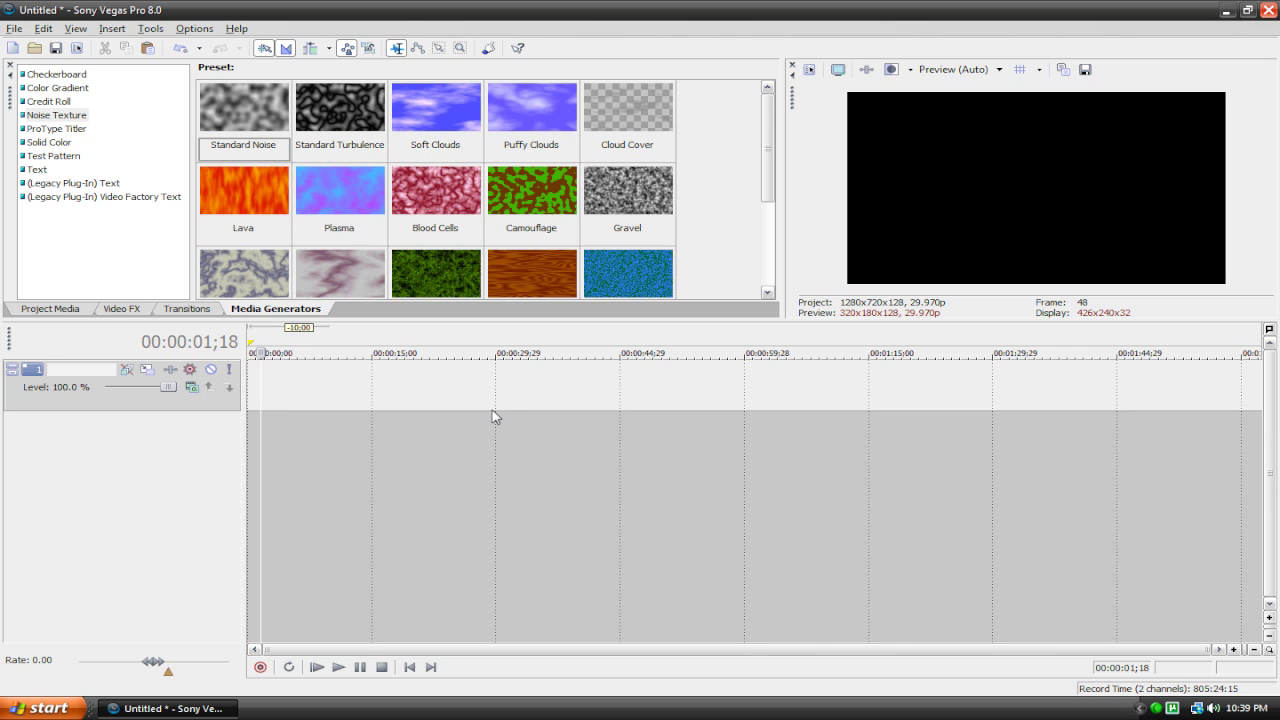
{"action": "key", "text": "ctrl+z"}
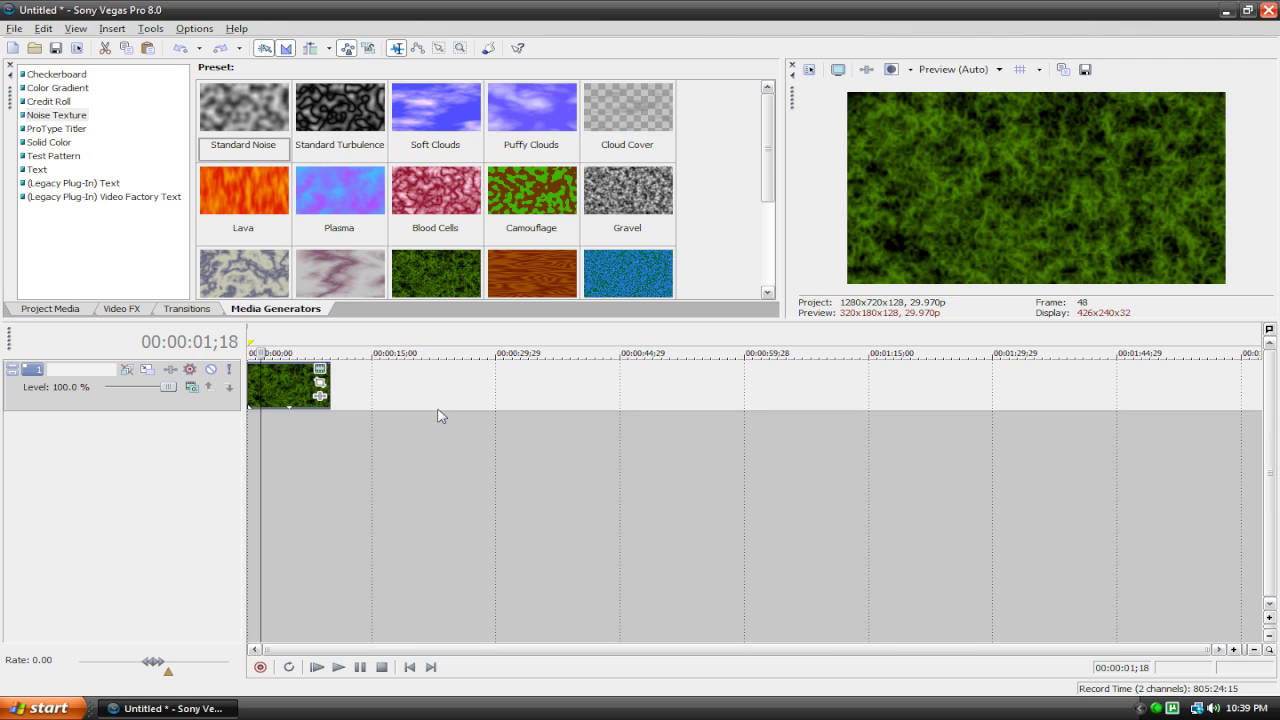
{"action": "key", "text": "Delete"}
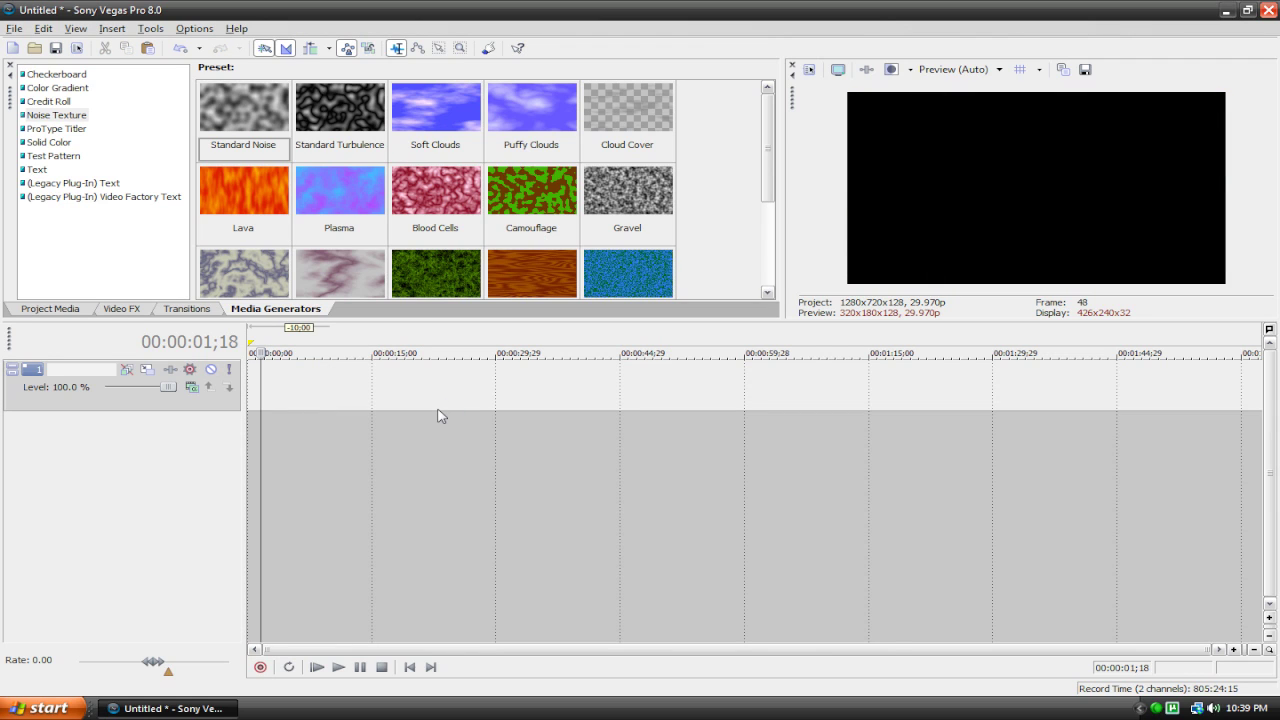
{"action": "key", "text": "ctrl+z"}
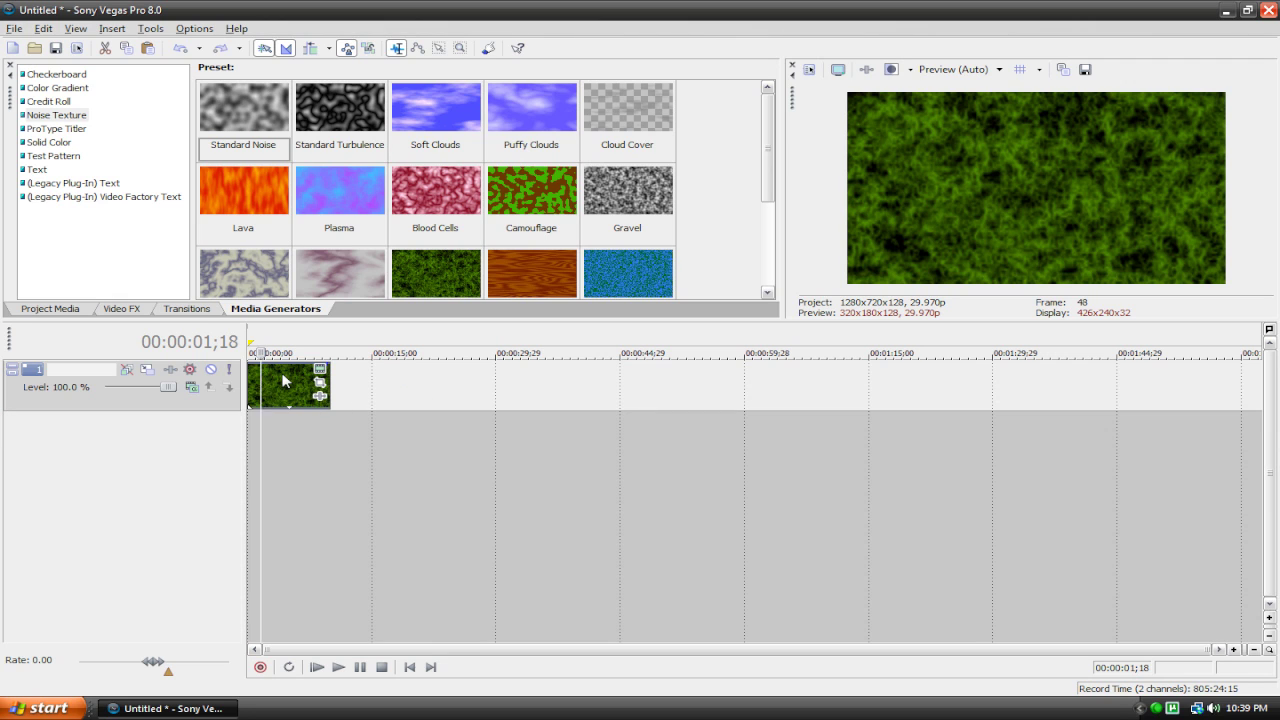
{"action": "key", "text": "Delete"}
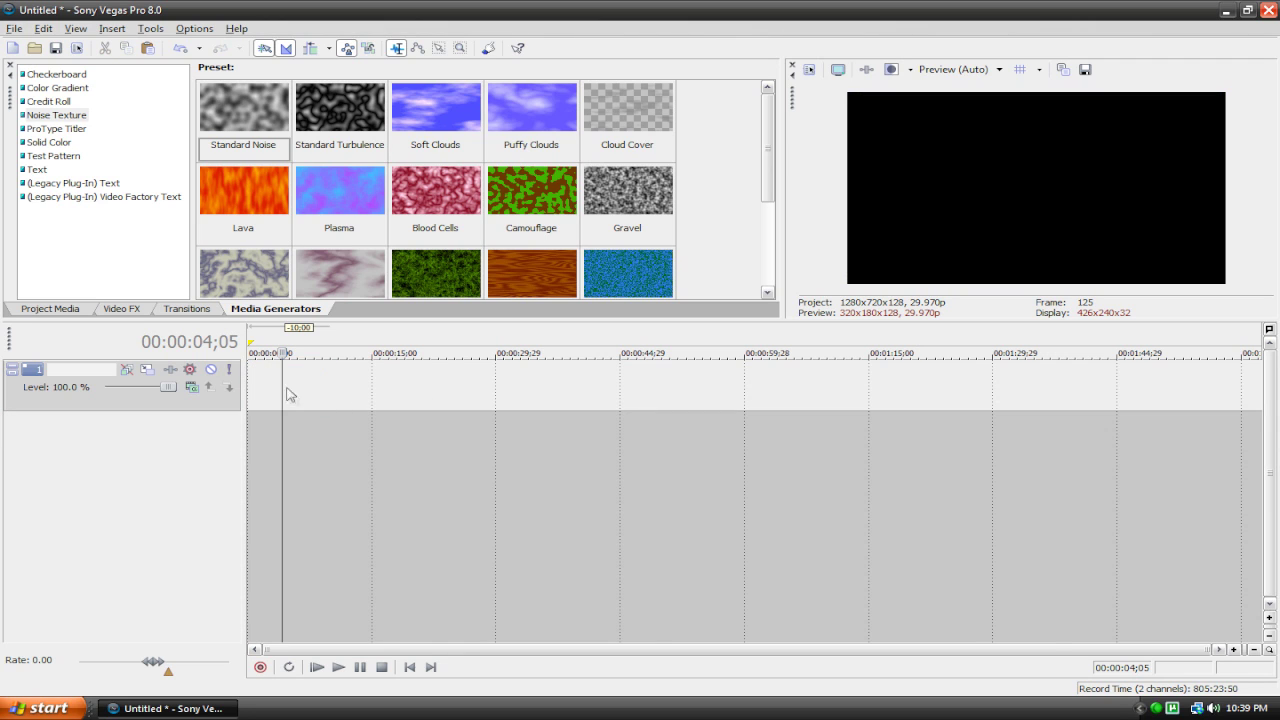
{"action": "key", "text": "ctrl+z"}
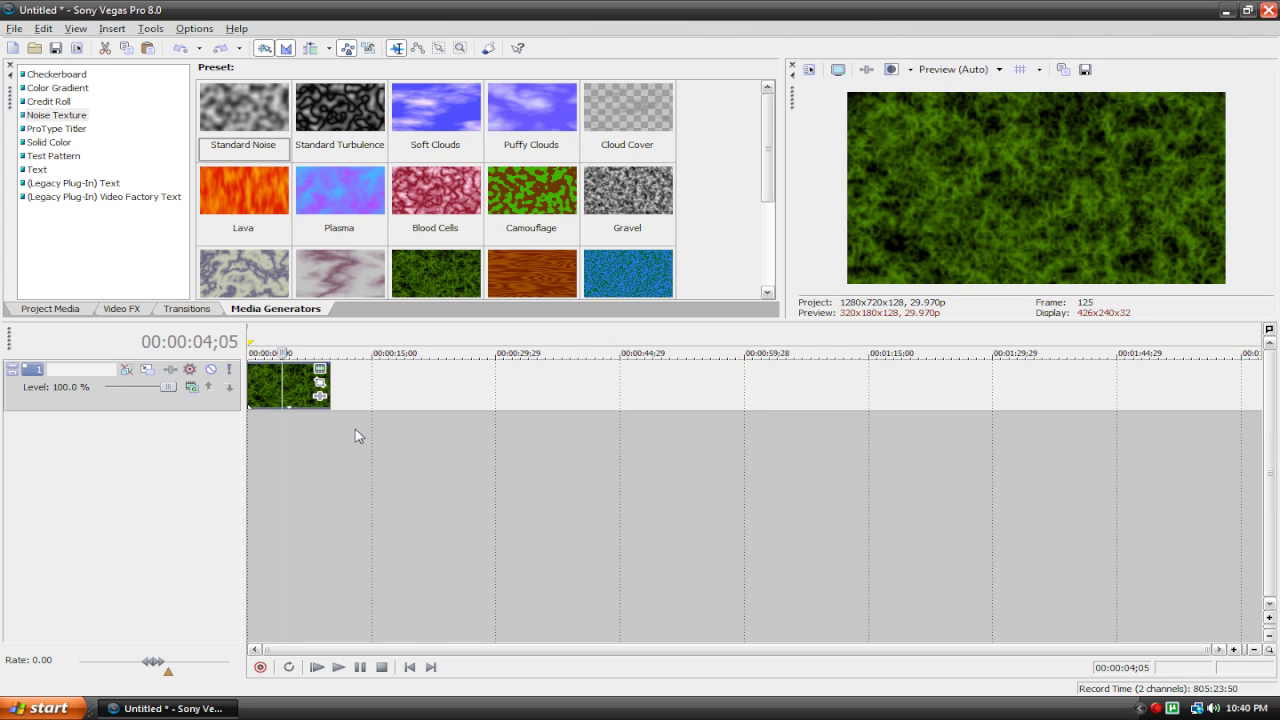
Step: Delete the noise clip for good and return the playhead to 00:00:00;00
{"action": "key", "text": "ctrl+y"}
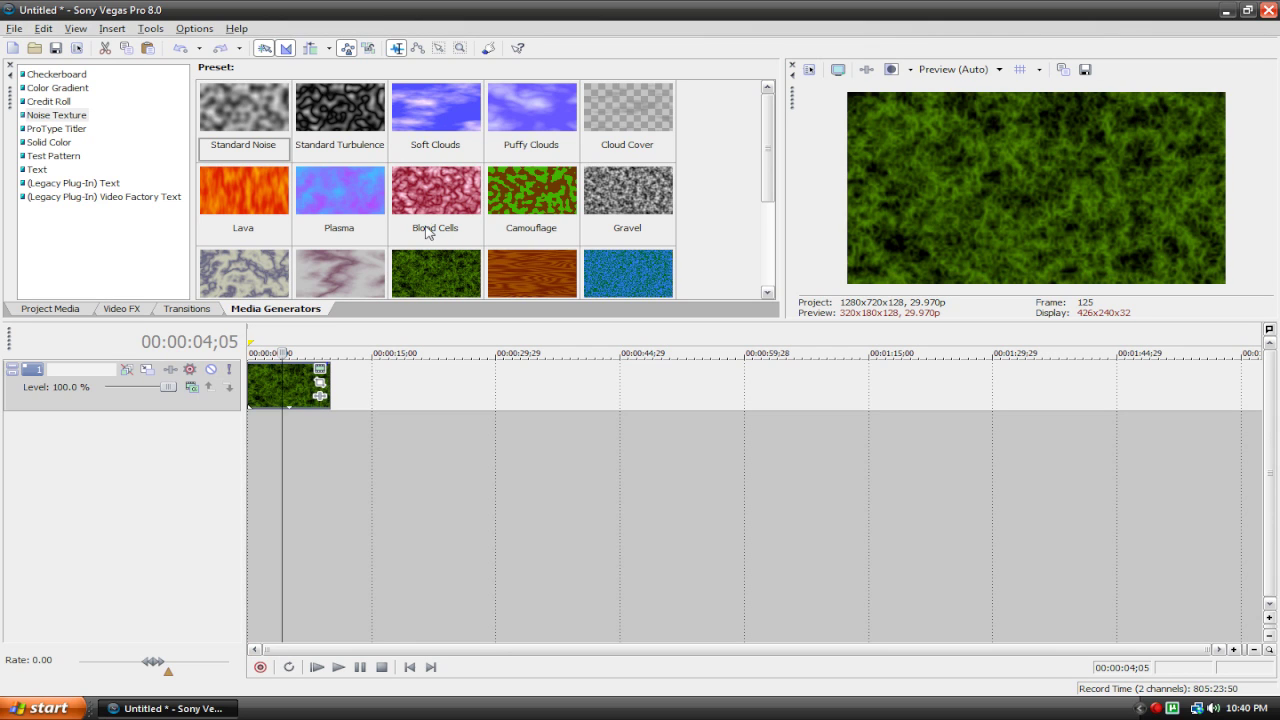
{"action": "key", "text": "ctrl+y"}
{"action": "left_click", "coordinate": [264, 393]}
{"action": "key", "text": "Delete"}
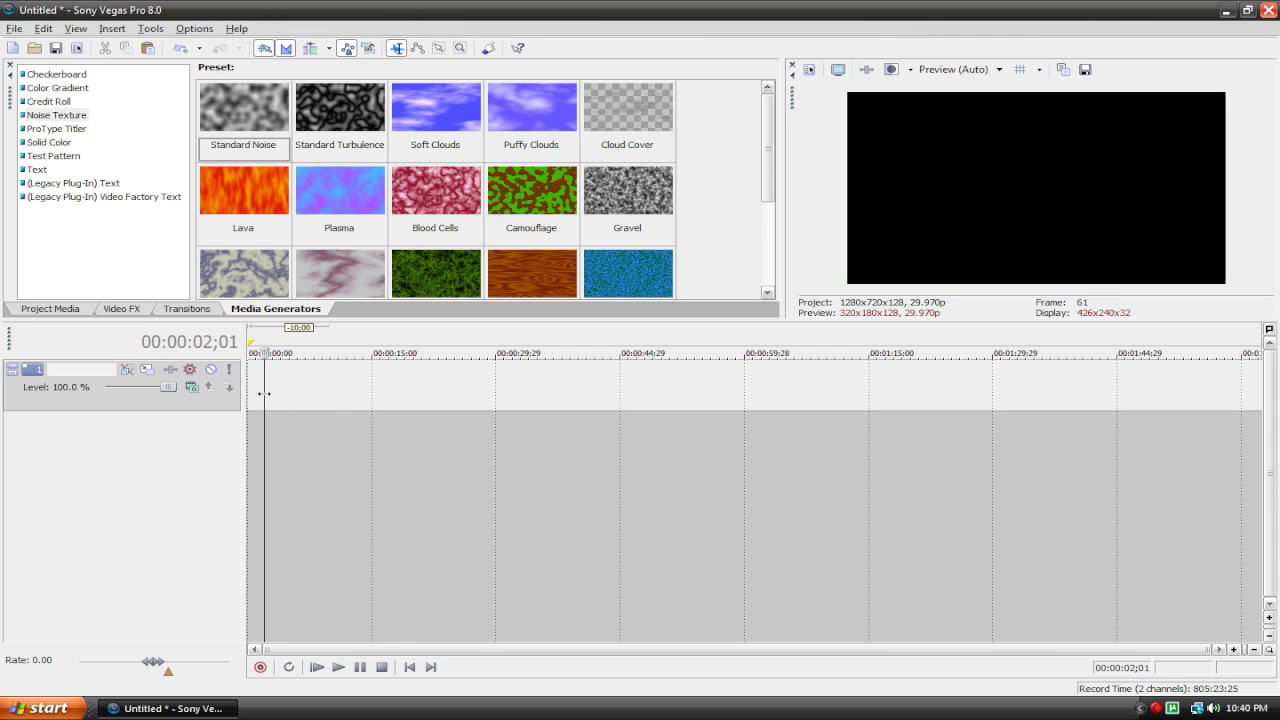
{"action": "key", "text": "ctrl+z"}
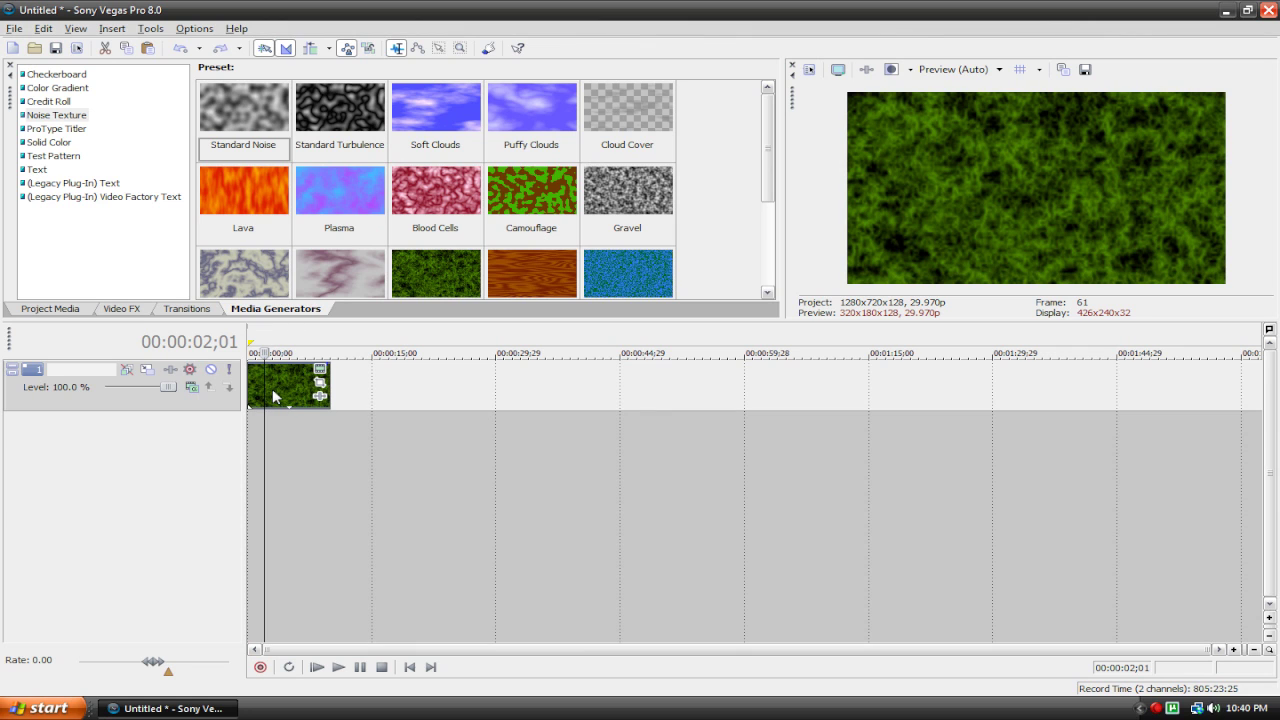
{"action": "key", "text": "Delete"}
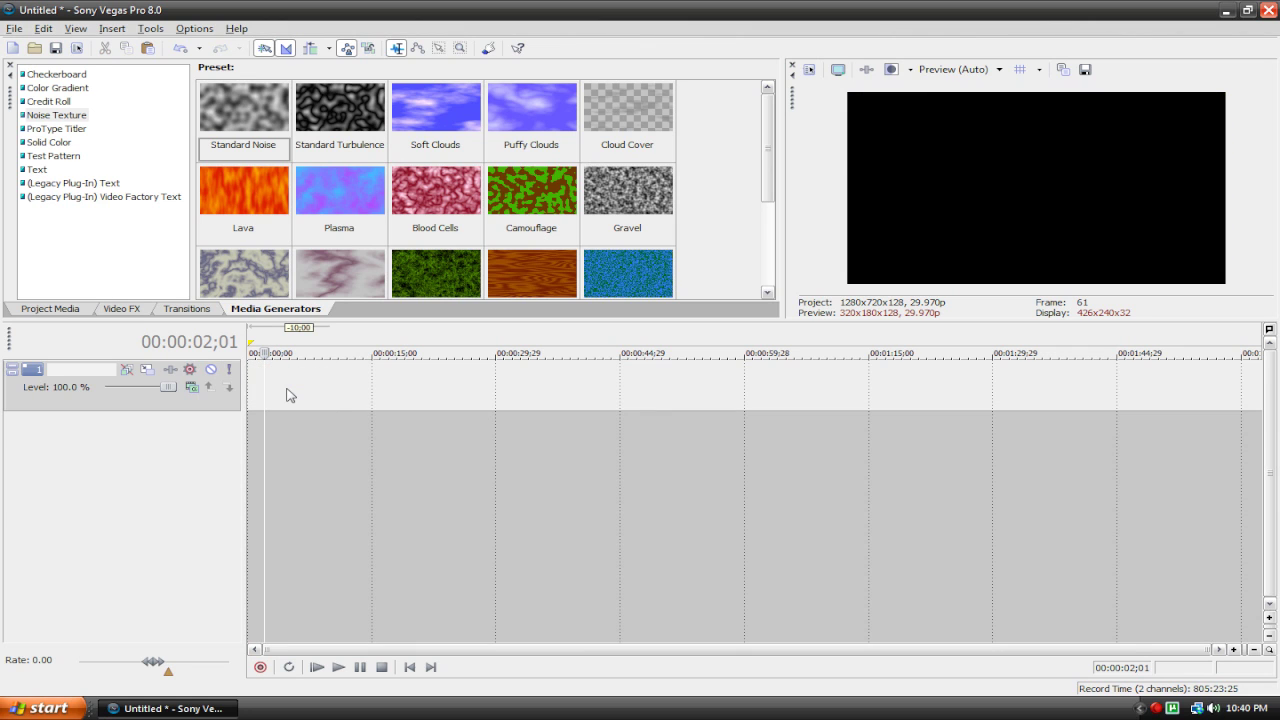
{"action": "left_click", "coordinate": [410, 667]}
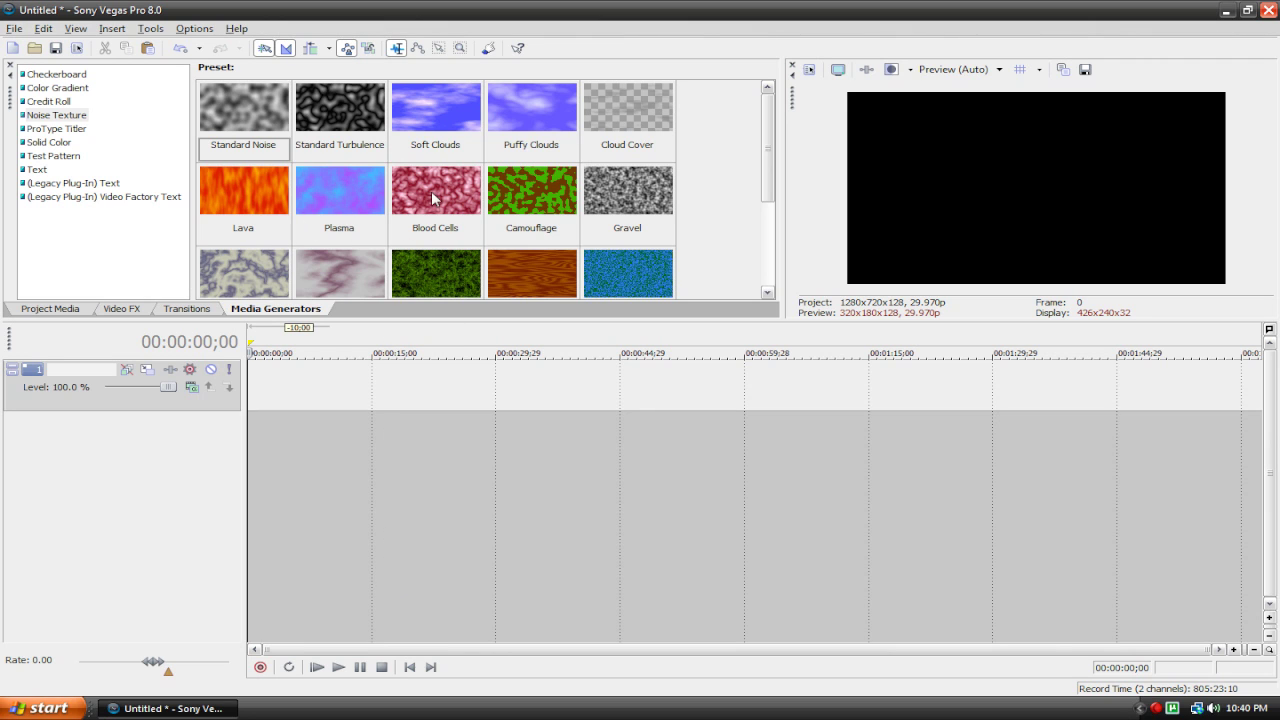
Step: Place Soft Clouds, Gravel and Standard Turbulence noise clips at roughly 0, 15 and 30 seconds
{"action": "left_click_drag", "start_coordinate": [436, 118], "coordinate": [288, 385]}
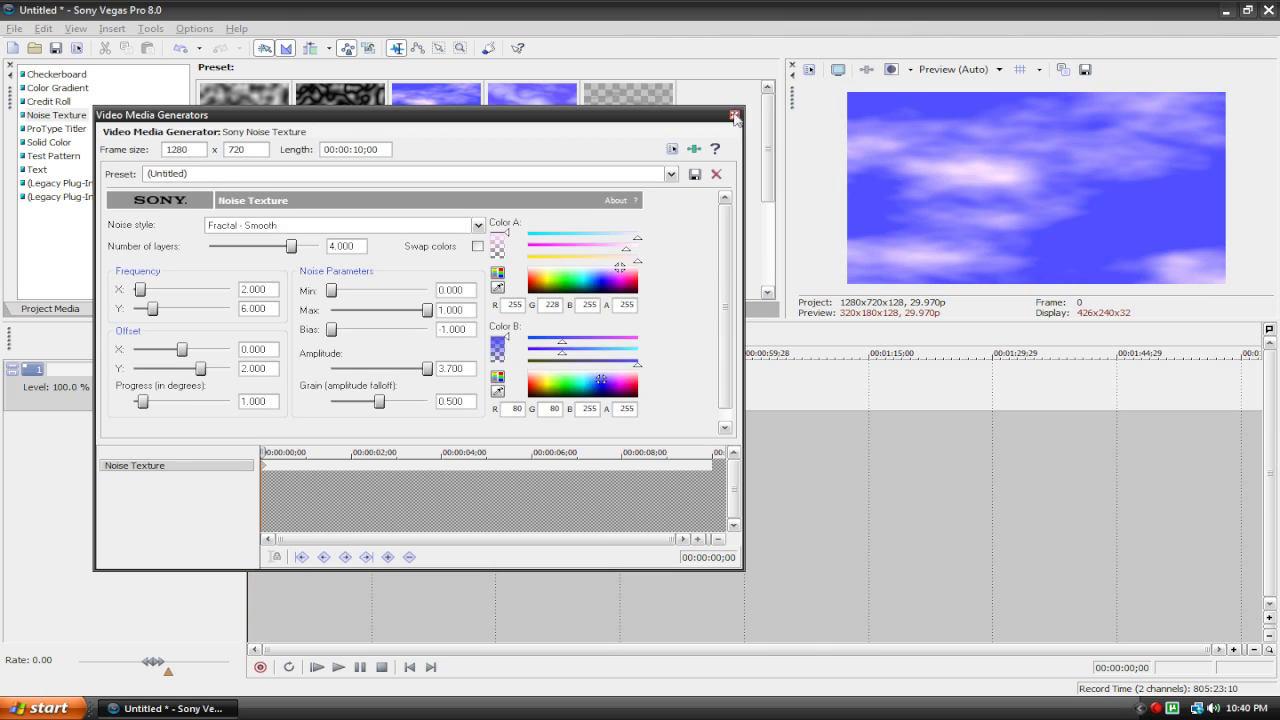
{"action": "left_click", "coordinate": [736, 116]}
{"action": "left_click_drag", "start_coordinate": [618, 212], "coordinate": [408, 395]}
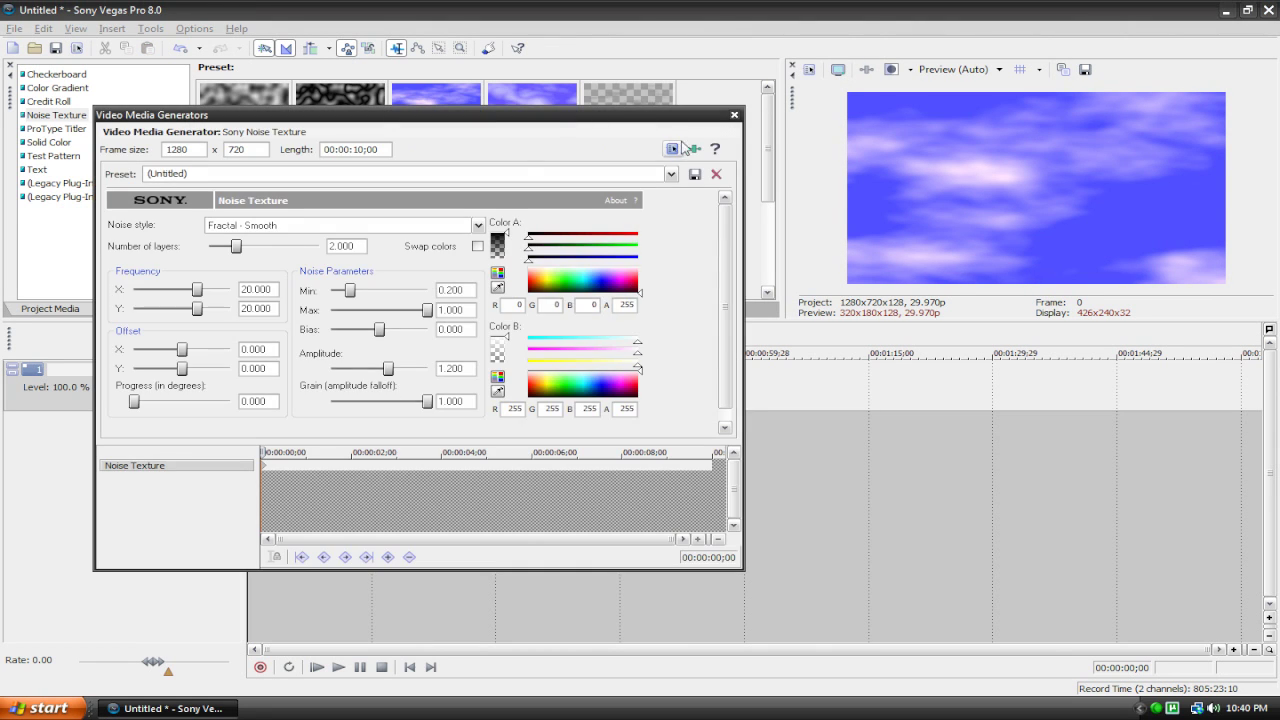
{"action": "left_click", "coordinate": [736, 116]}
{"action": "left_click_drag", "start_coordinate": [377, 118], "coordinate": [556, 390]}
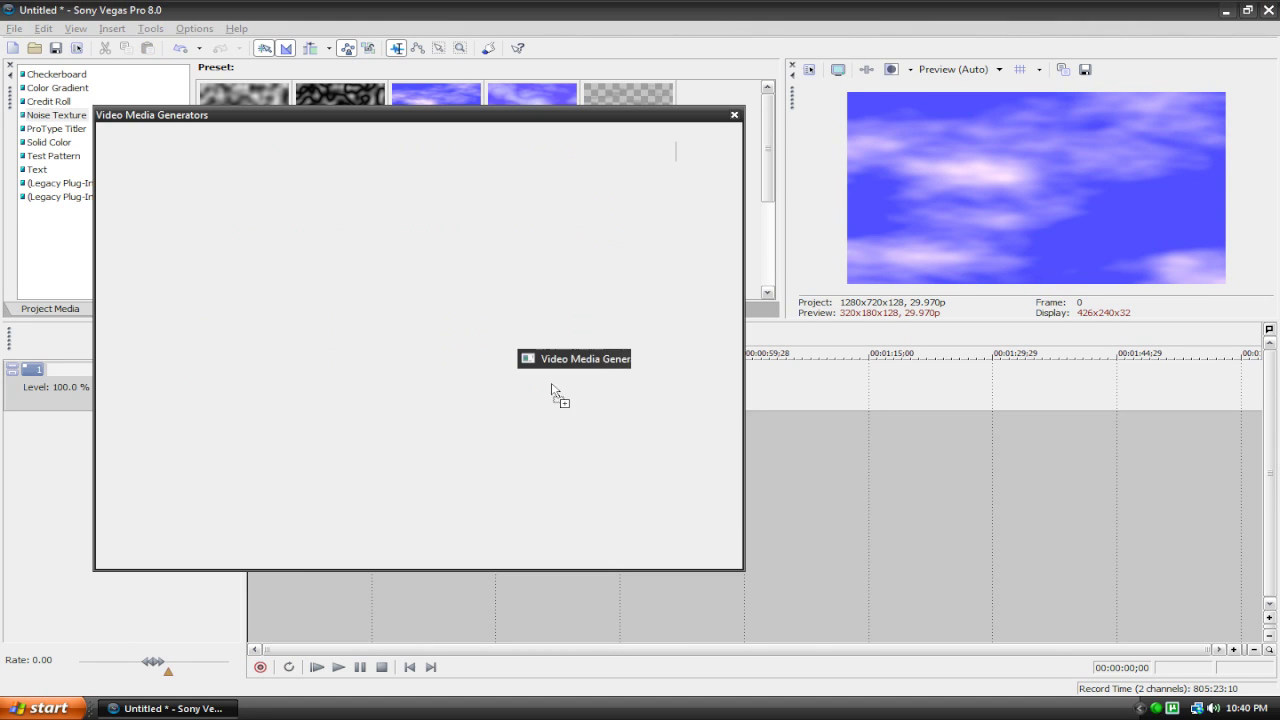
{"action": "left_click", "coordinate": [736, 116]}
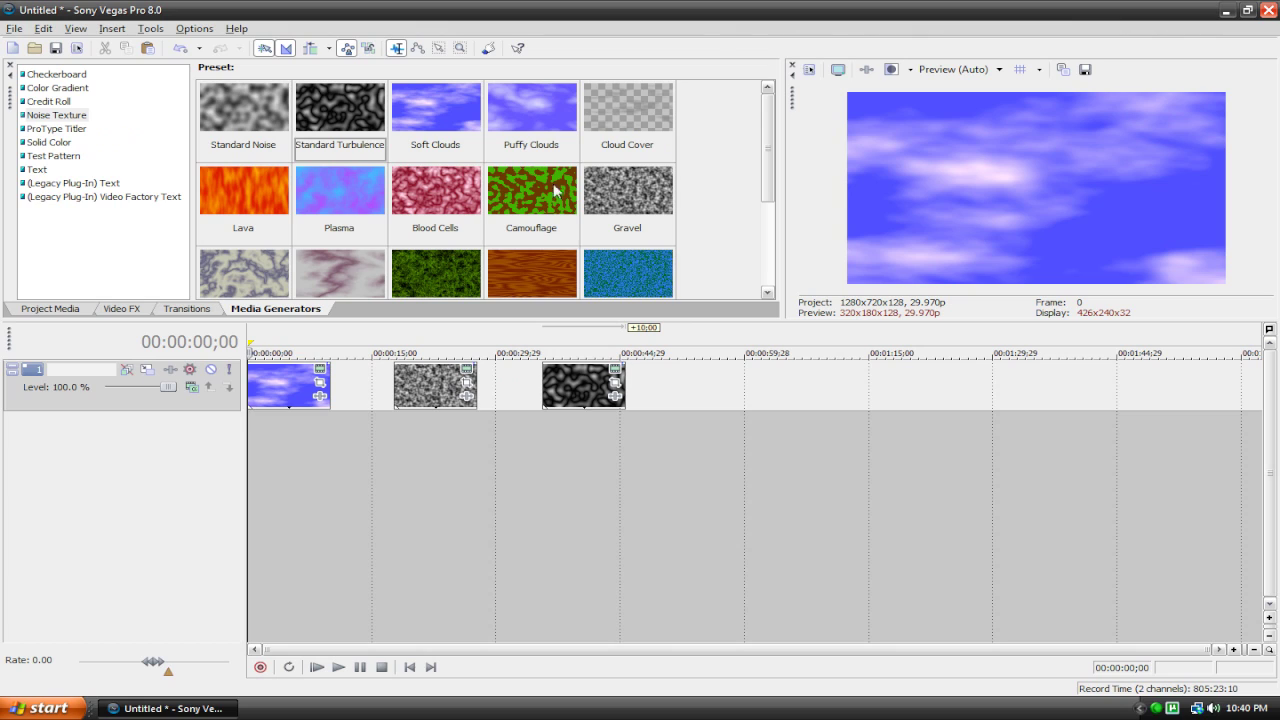
{"action": "left_click", "coordinate": [286, 379]}
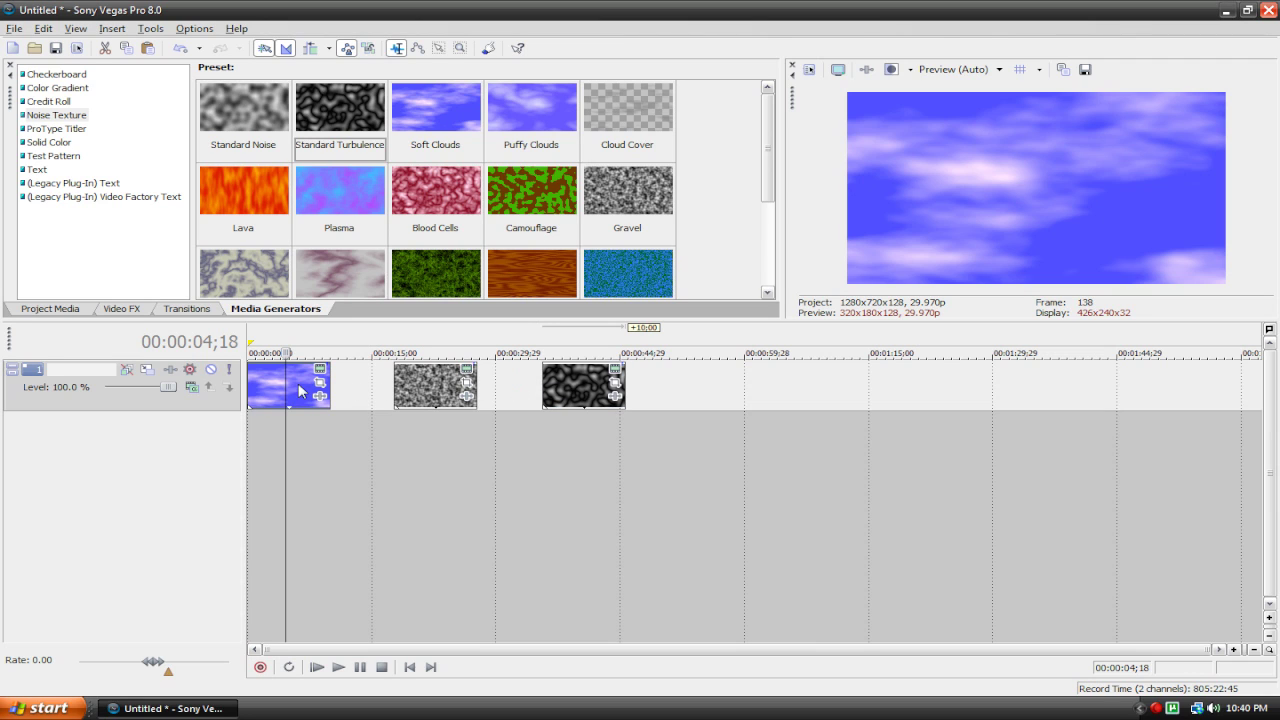
{"action": "left_click", "coordinate": [410, 667]}
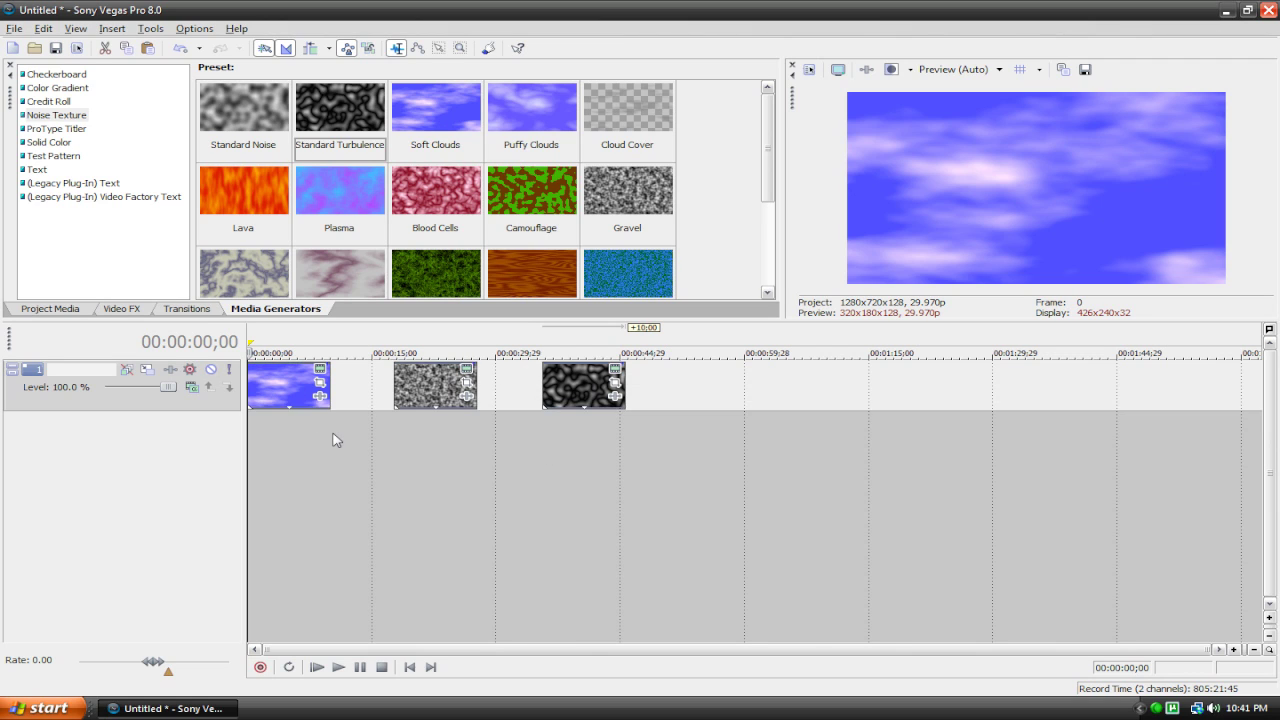
Step: Preview the turbulence and gravel clips, then jump the playhead back to the start
{"action": "left_click", "coordinate": [571, 389]}
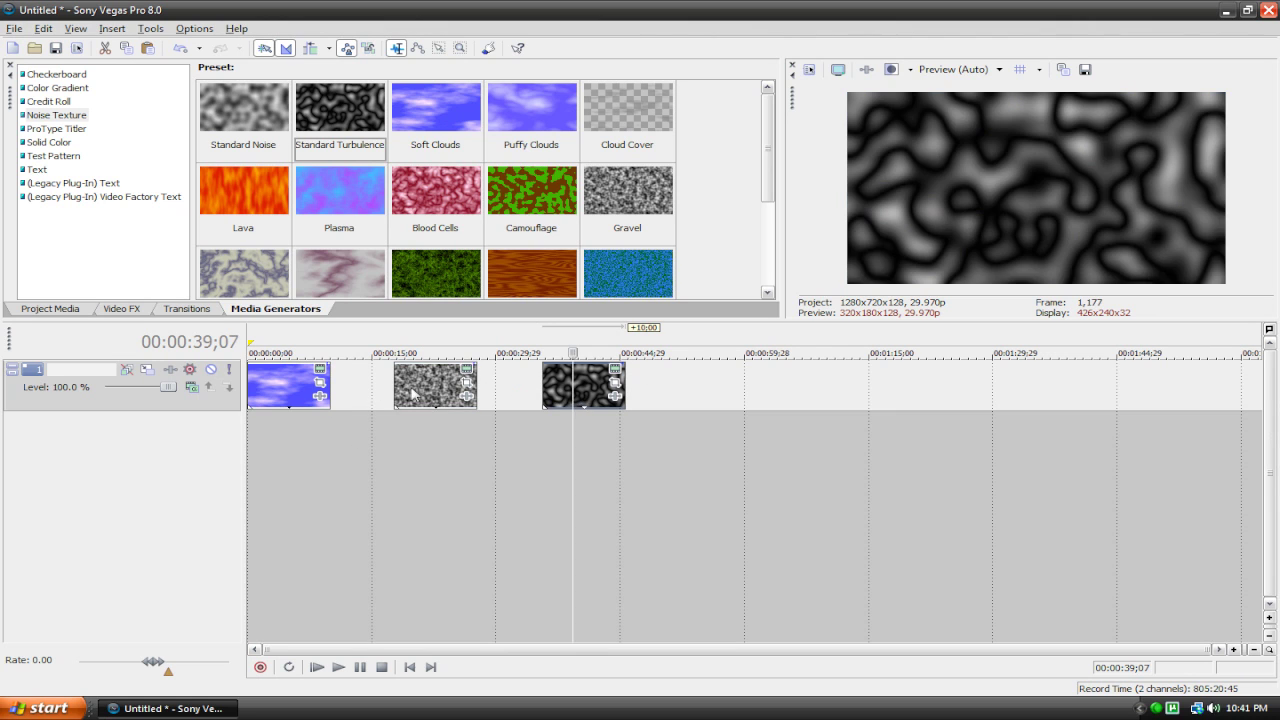
{"action": "left_click", "coordinate": [410, 395]}
{"action": "key", "text": "ctrl+Home"}
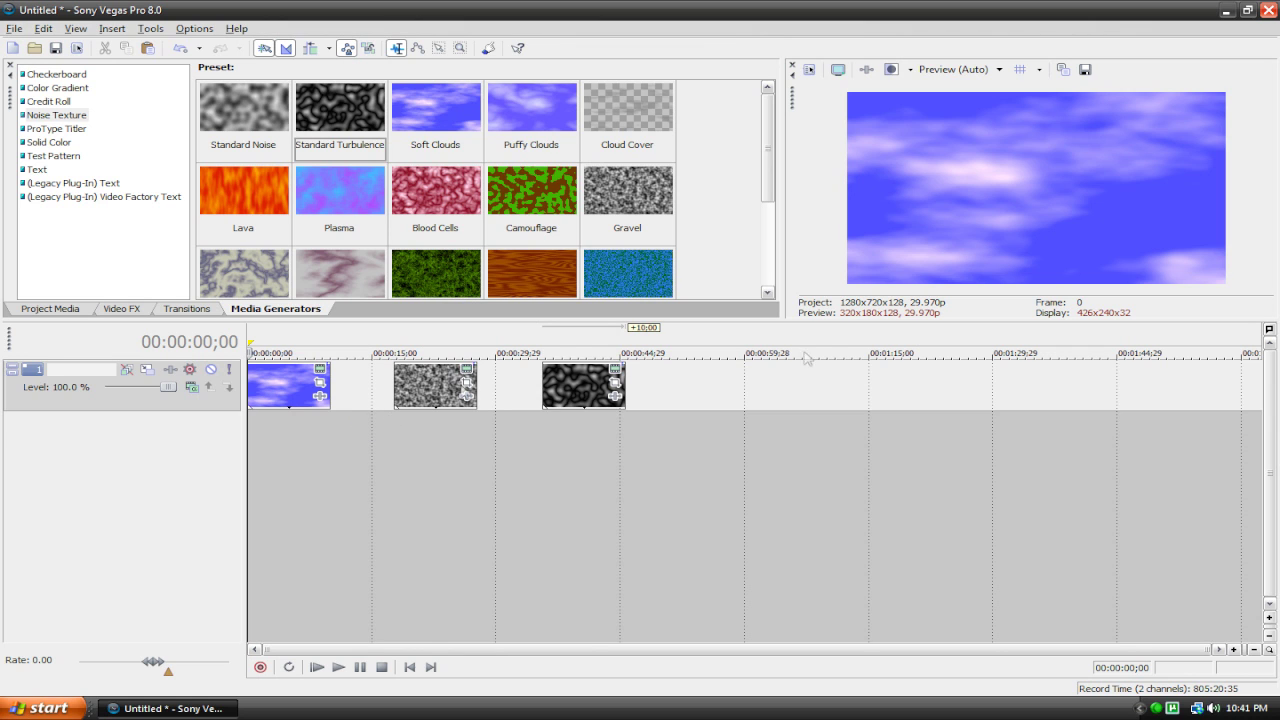
{"action": "scroll", "coordinate": [752, 210], "scroll_direction": "down", "scroll_amount": 1}
{"action": "scroll", "coordinate": [752, 210], "scroll_direction": "up", "scroll_amount": 1}
Step: Delete the third, second and first noise clips and return to 00:00:00;00
{"action": "left_click", "coordinate": [580, 388]}
{"action": "key", "text": "Delete"}
{"action": "left_click", "coordinate": [445, 388]}
{"action": "key", "text": "Delete"}
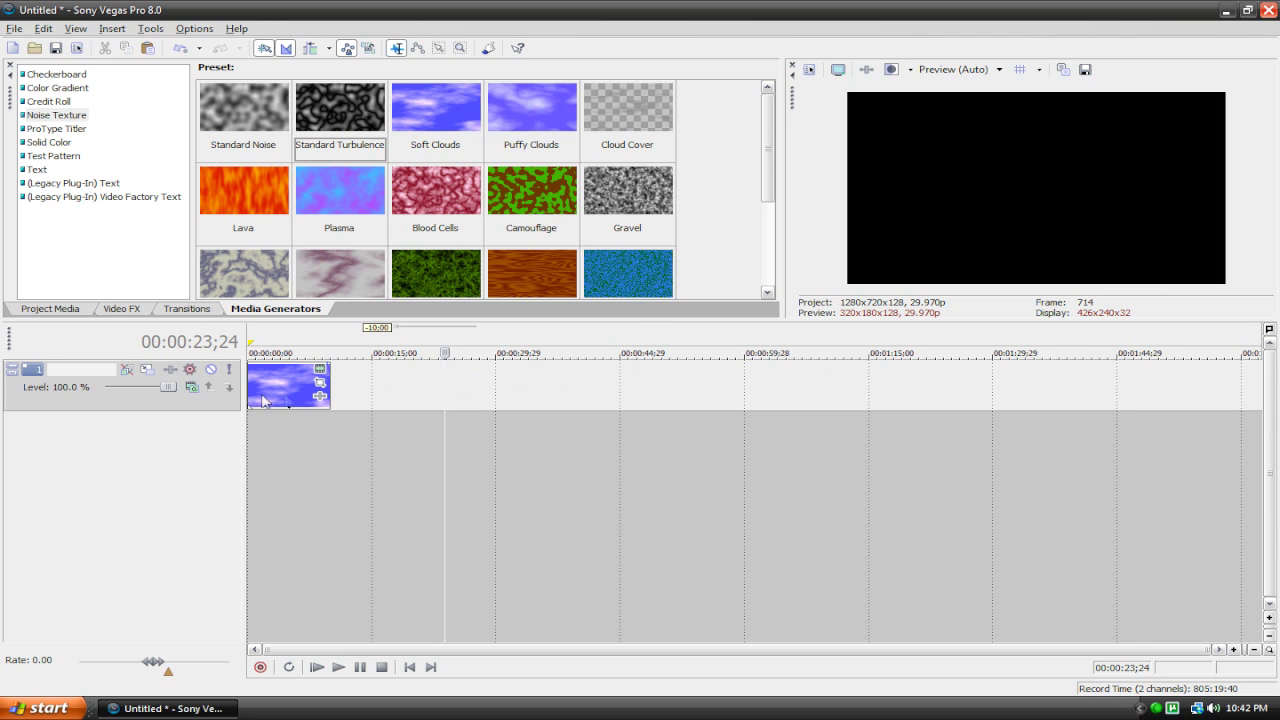
{"action": "left_click", "coordinate": [296, 401]}
{"action": "key", "text": "Delete"}
{"action": "left_click", "coordinate": [410, 667]}
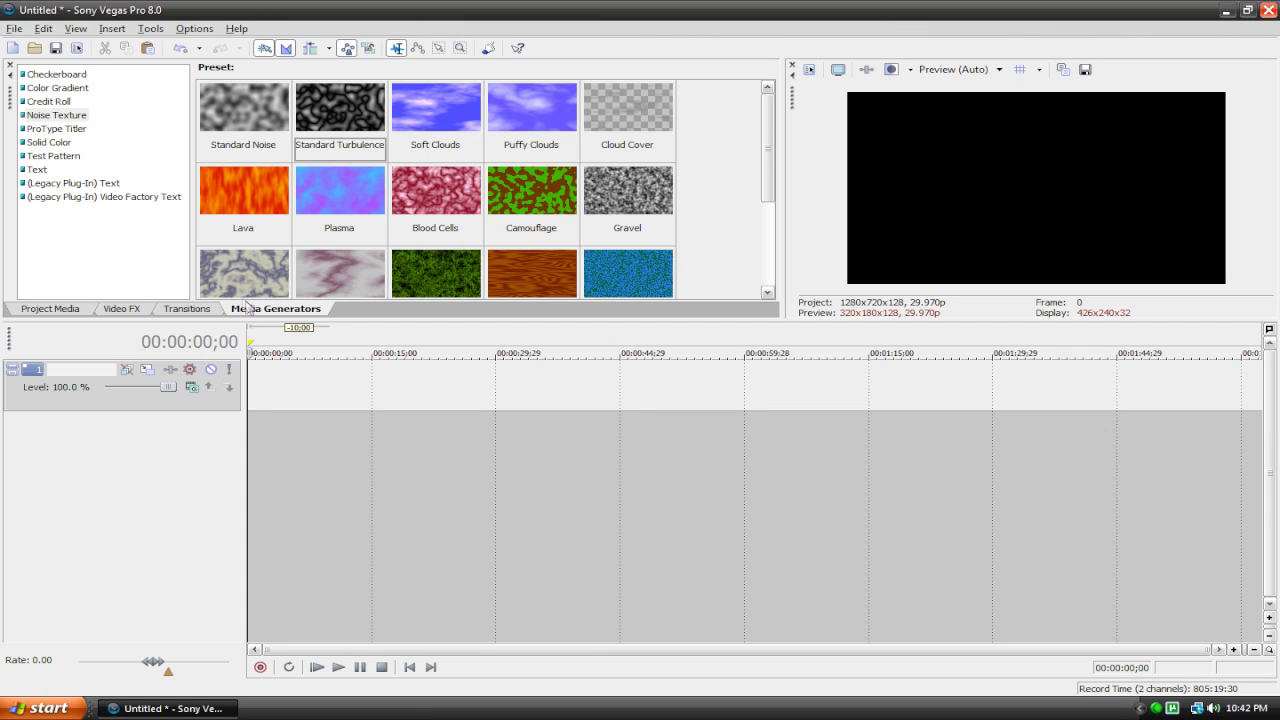
Step: Show the Text generator presets, test-place a Default Text clip, then delete it
{"action": "left_click", "coordinate": [37, 169]}
{"action": "left_click_drag", "start_coordinate": [243, 110], "coordinate": [265, 385]}
{"action": "left_click", "coordinate": [732, 120]}
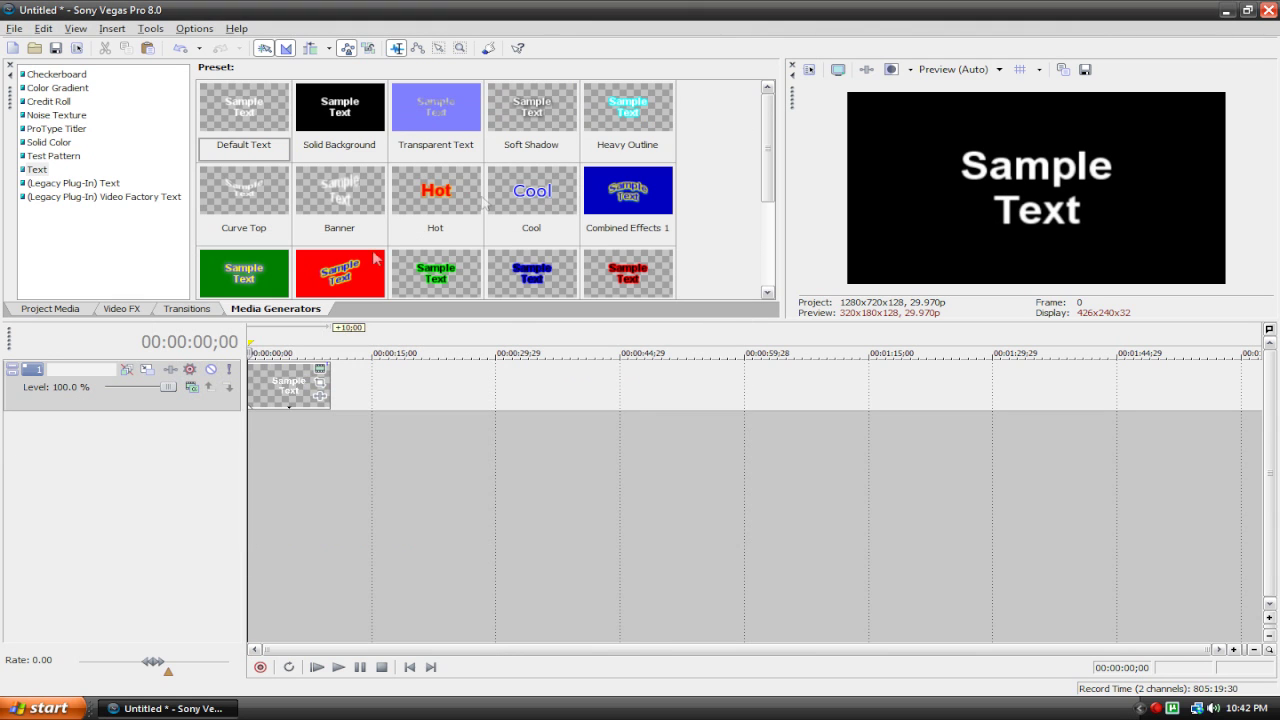
{"action": "key", "text": "Delete"}
Step: Insert a Sample Text clip via the track's Insert Text Media command, then delete it
{"action": "left_click", "coordinate": [409, 667]}
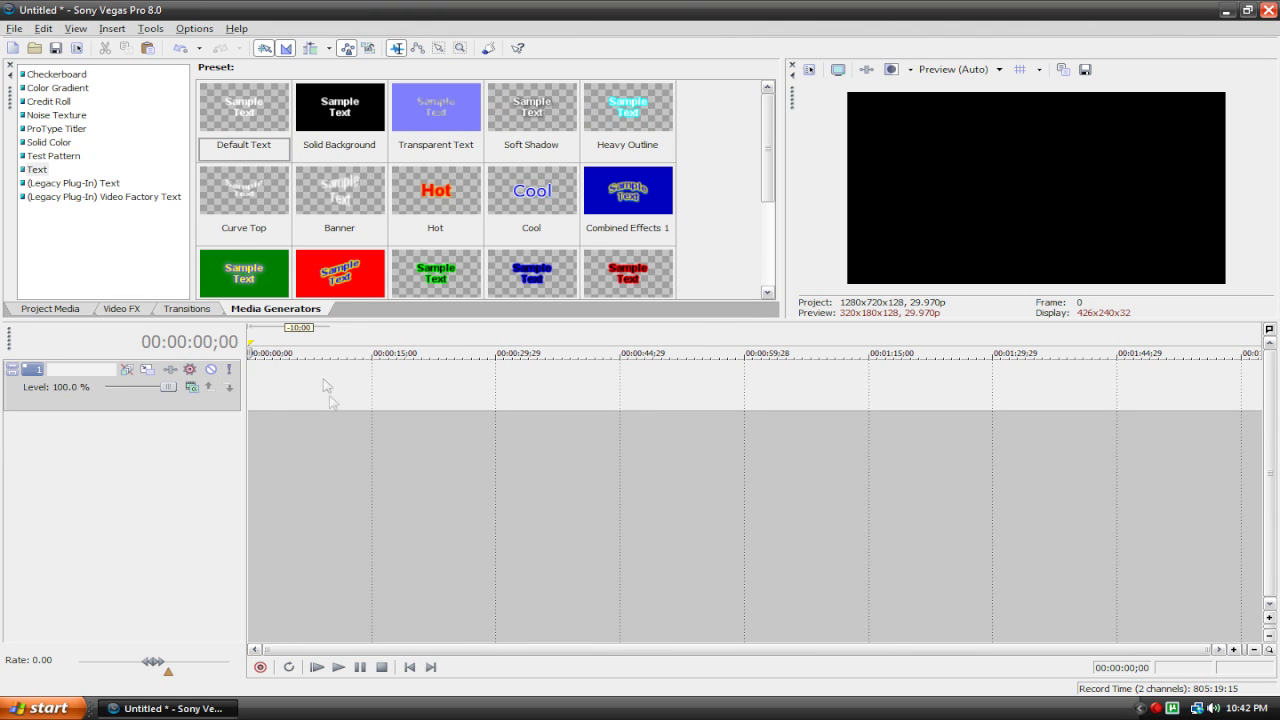
{"action": "right_click", "coordinate": [323, 379]}
{"action": "left_click", "coordinate": [457, 527]}
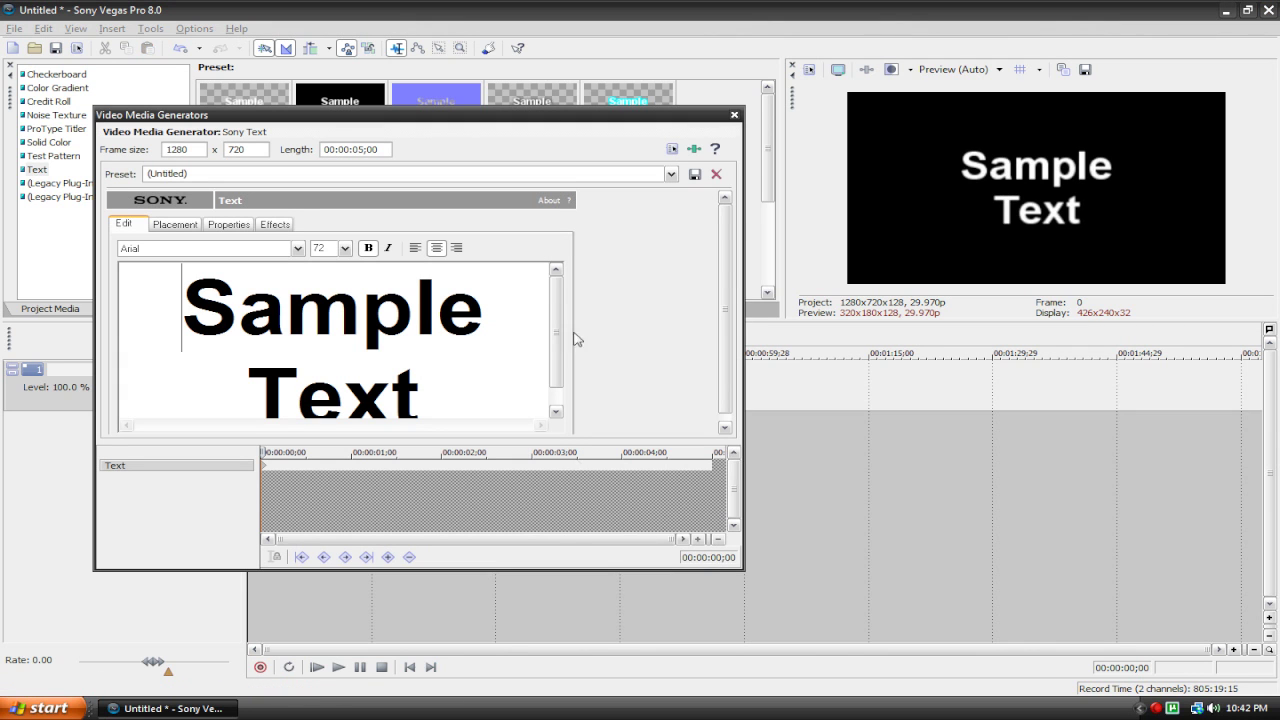
{"action": "left_click", "coordinate": [734, 115]}
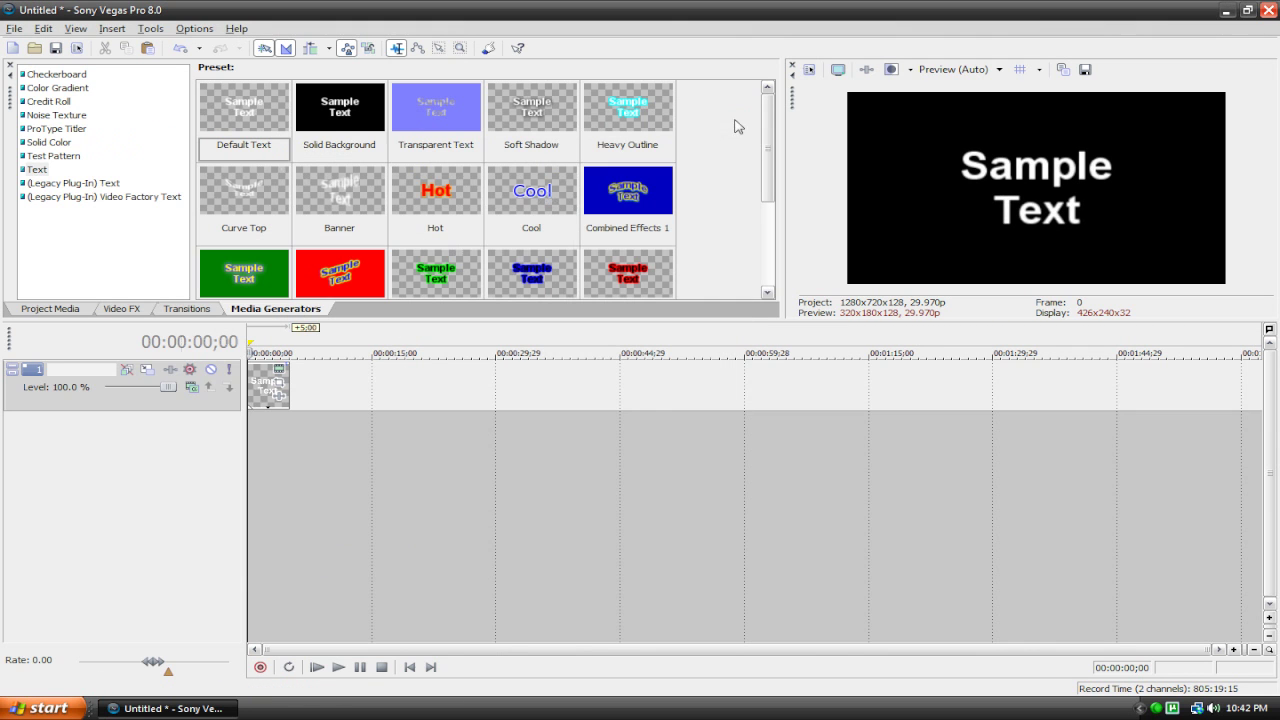
{"action": "left_click", "coordinate": [262, 404]}
{"action": "key", "text": "Delete"}
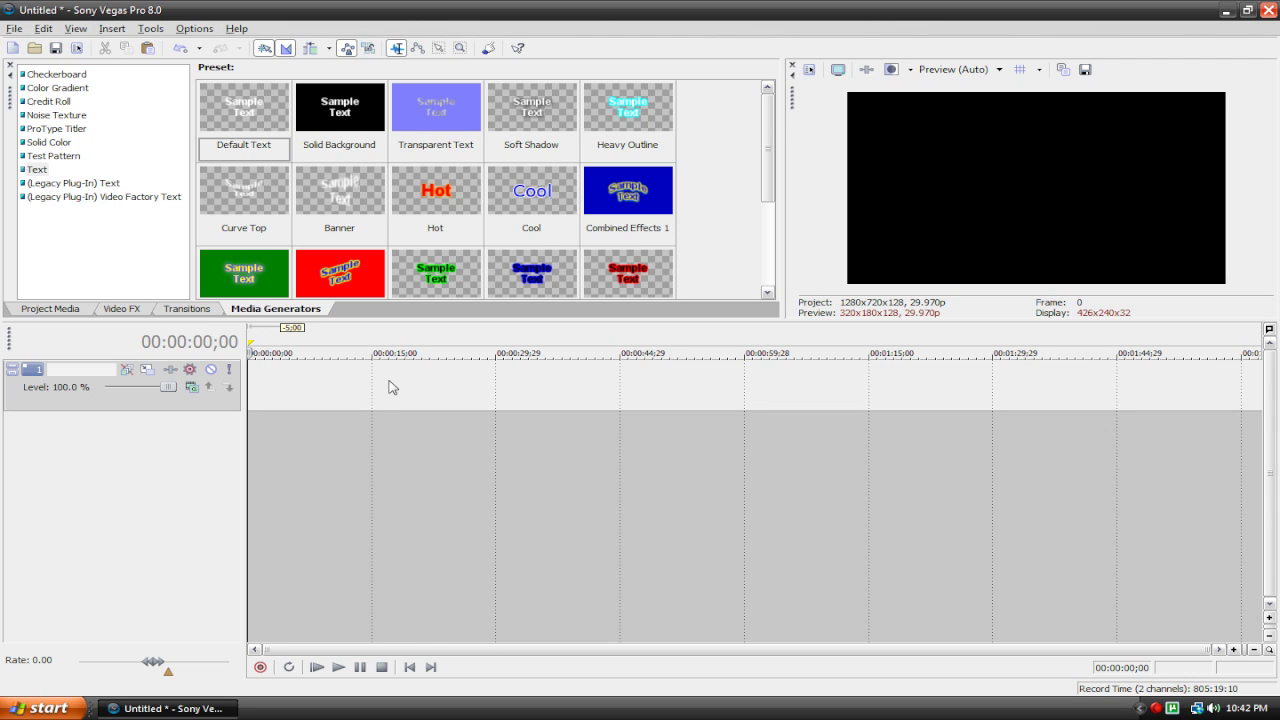
Step: Open Customize Keyboard, filter by 'text', select Insert.TextMedia, and choose the Global context
{"action": "left_click", "coordinate": [194, 28]}
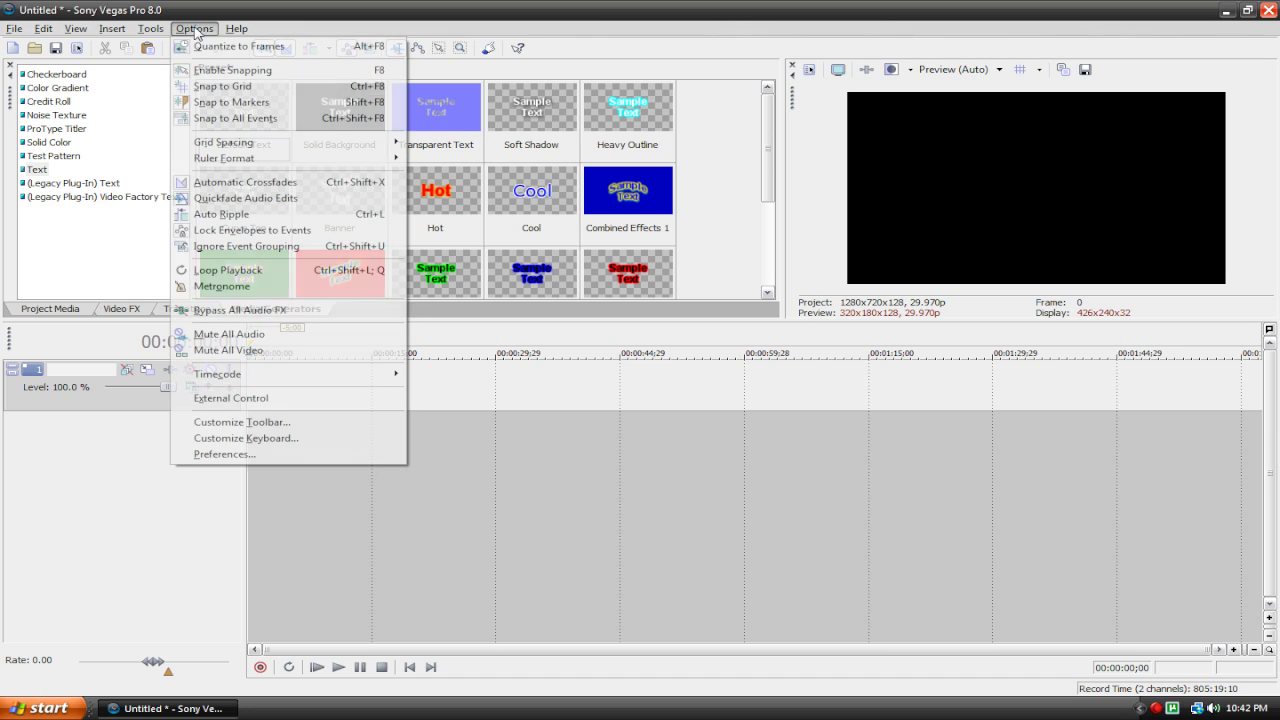
{"action": "left_click", "coordinate": [246, 438]}
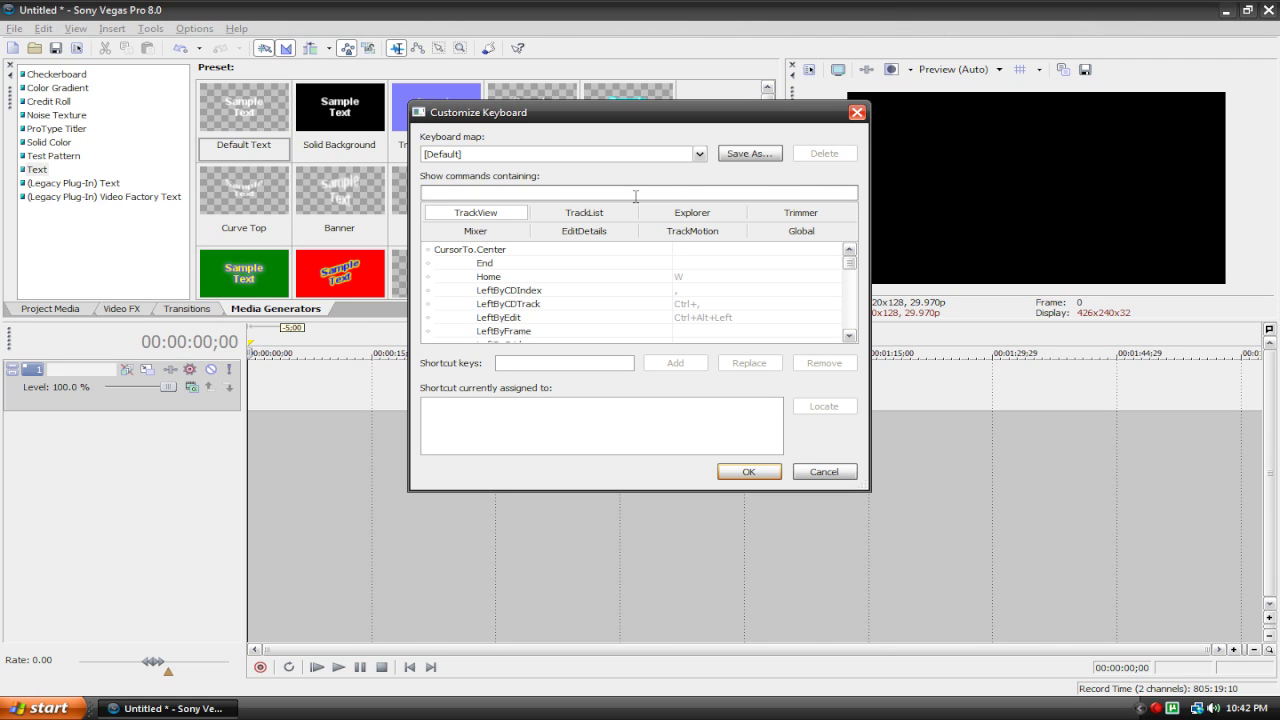
{"action": "type", "text": "text"}
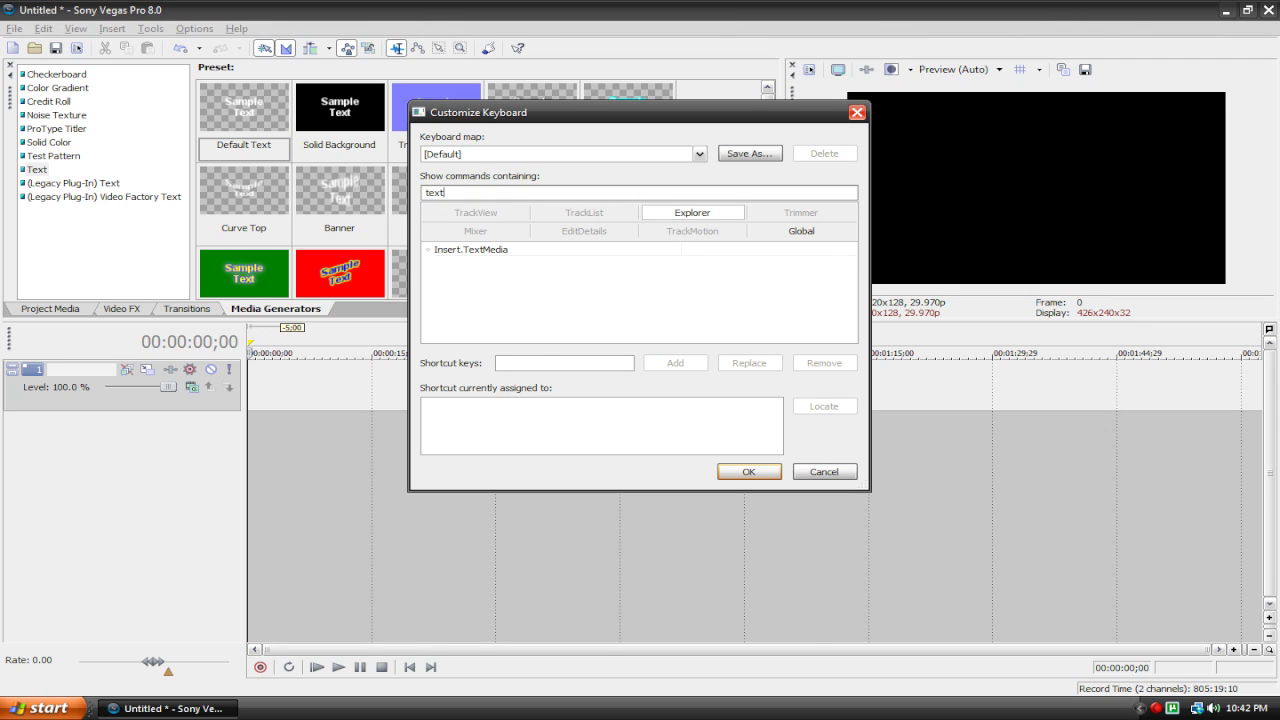
{"action": "left_click", "coordinate": [512, 251]}
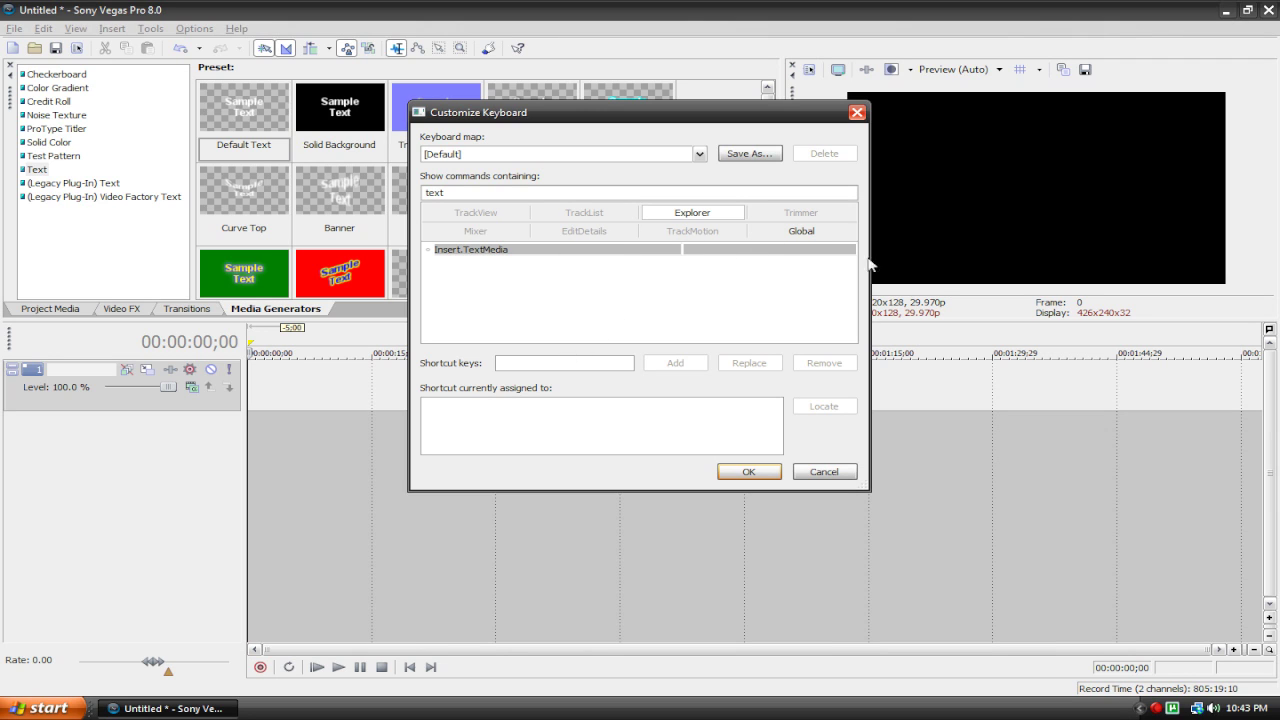
{"action": "left_click", "coordinate": [802, 229]}
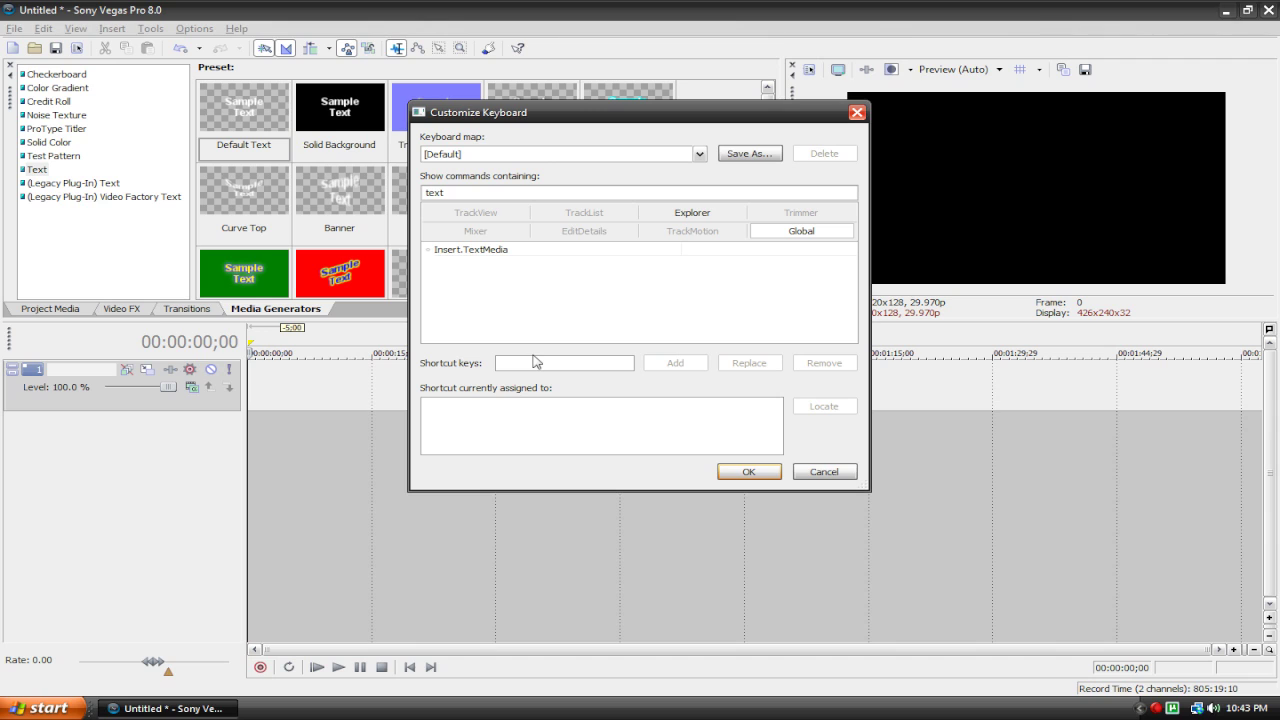
Step: Enter Ctrl+T as the shortcut and confirm it belongs to Global Edit.Trim
{"action": "key", "text": "ctrl+t"}
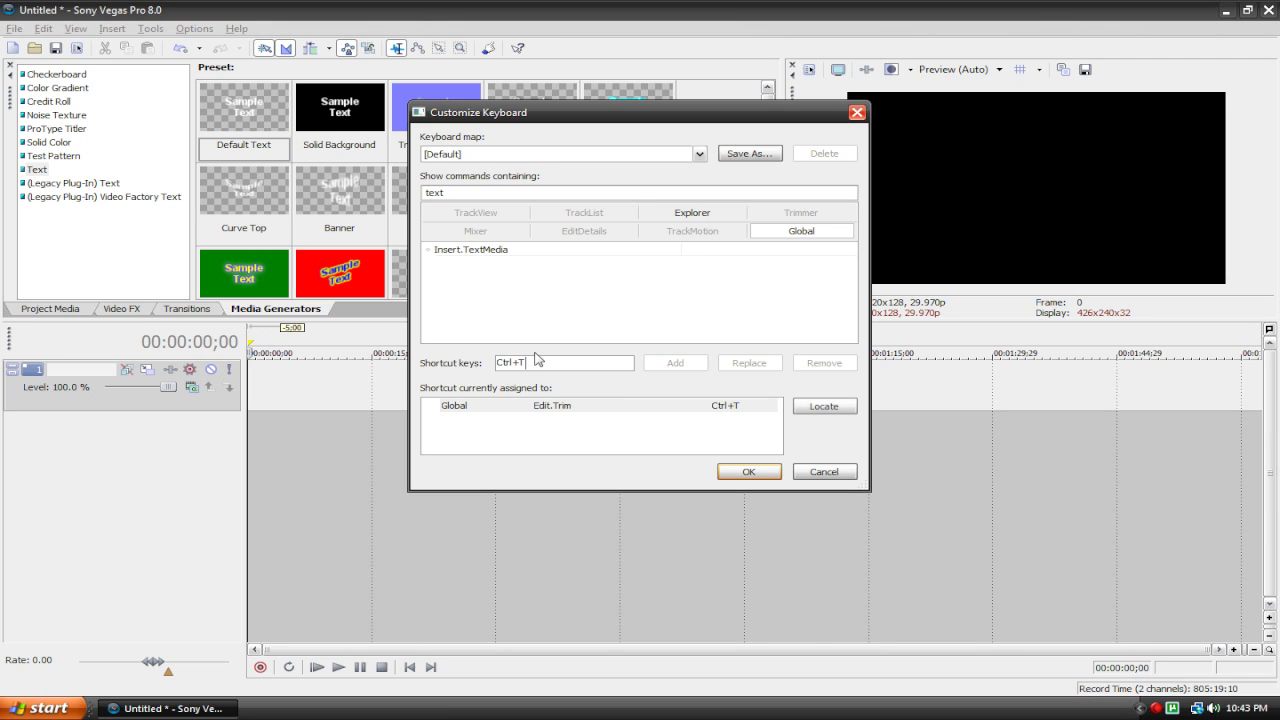
{"action": "left_click", "coordinate": [538, 363]}
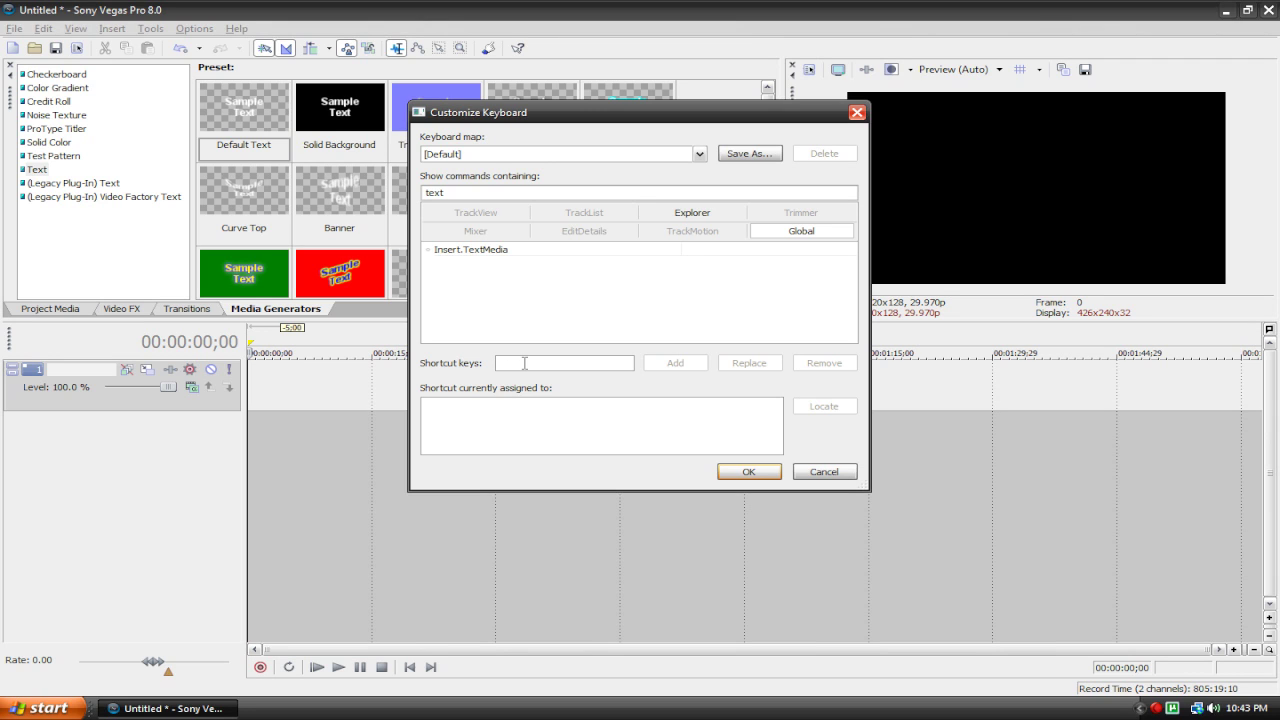
{"action": "key", "text": "ctrl+t"}
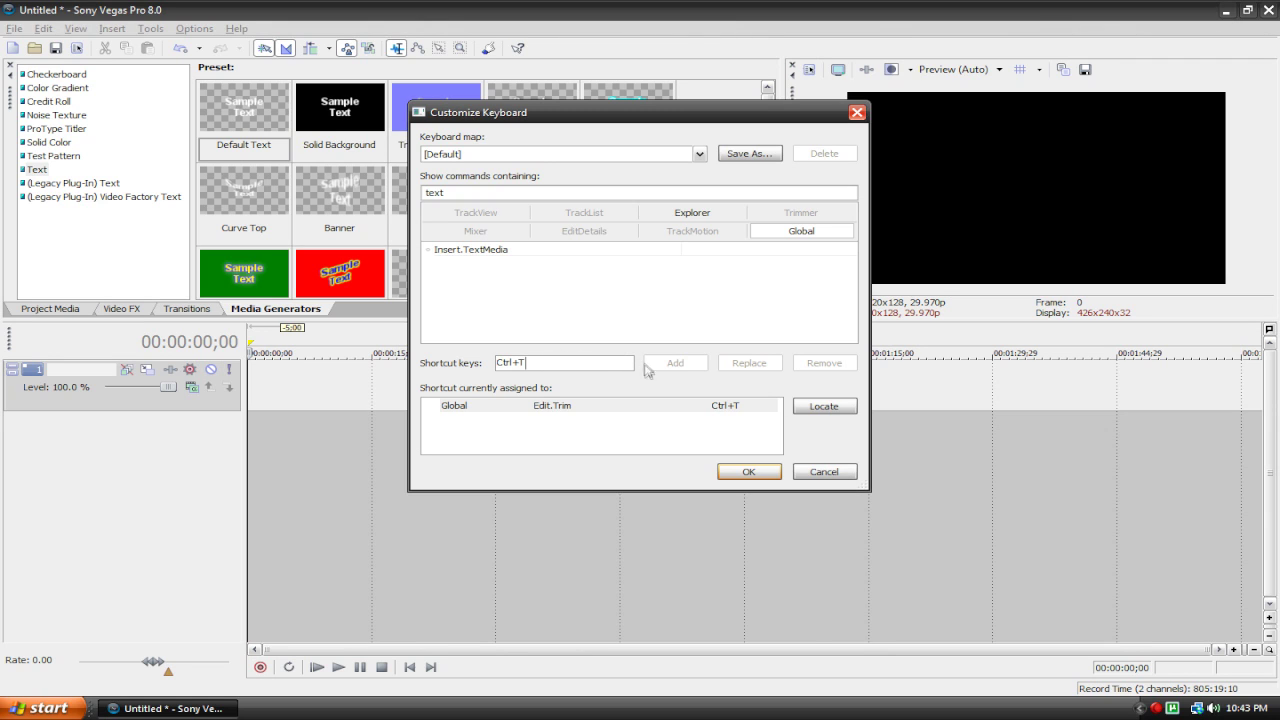
{"action": "left_click", "coordinate": [552, 408]}
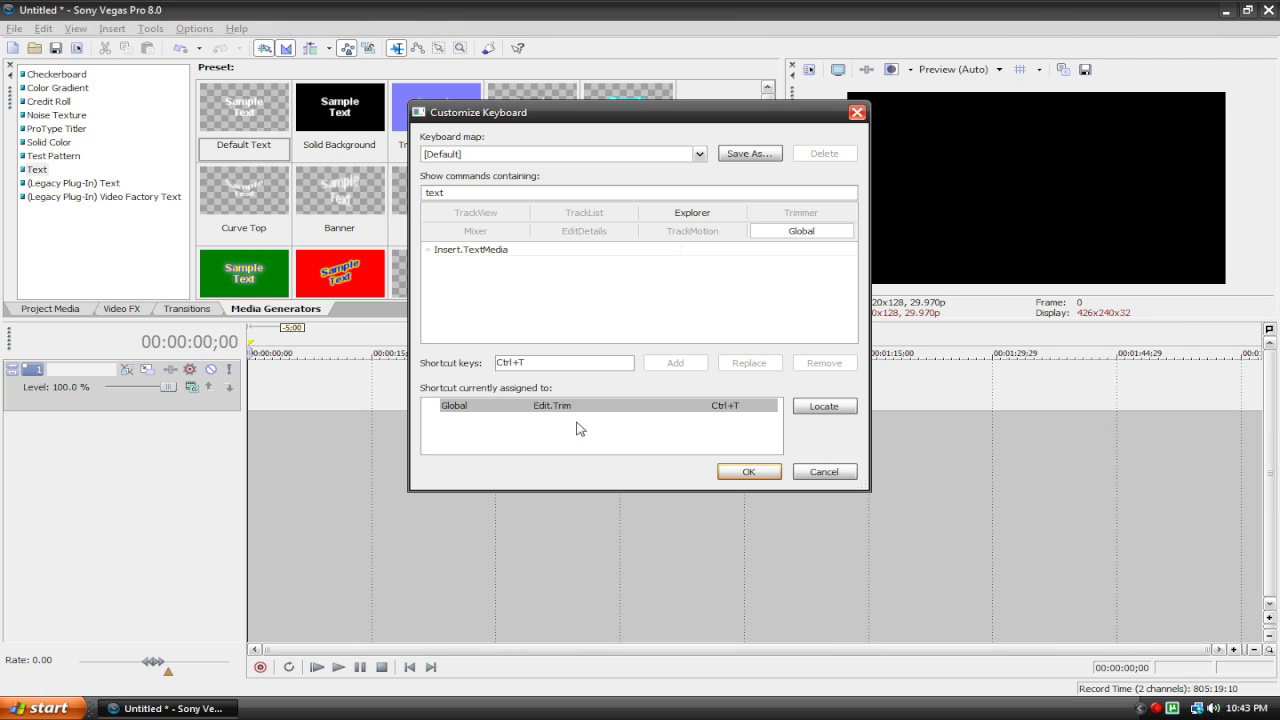
Step: Filter the commands to Edit.Trim and remove its Ctrl+T shortcut
{"action": "double_click", "coordinate": [614, 192]}
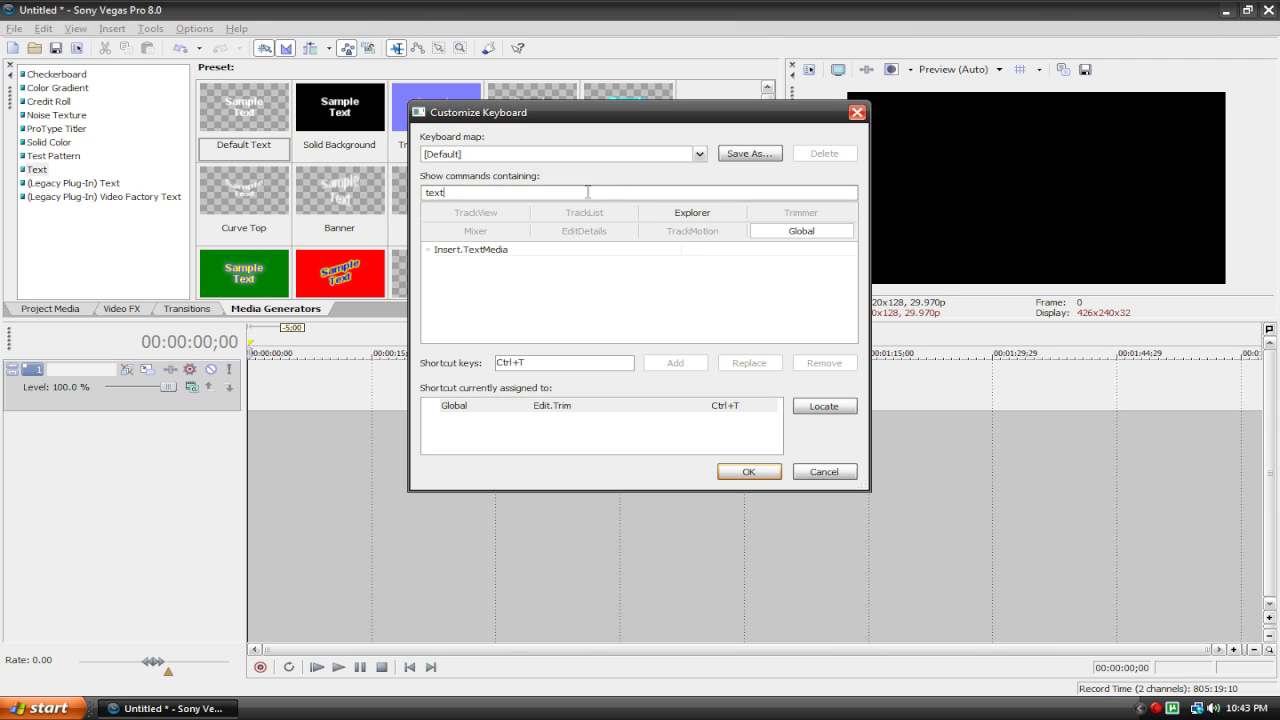
{"action": "key", "text": "BackSpace"}
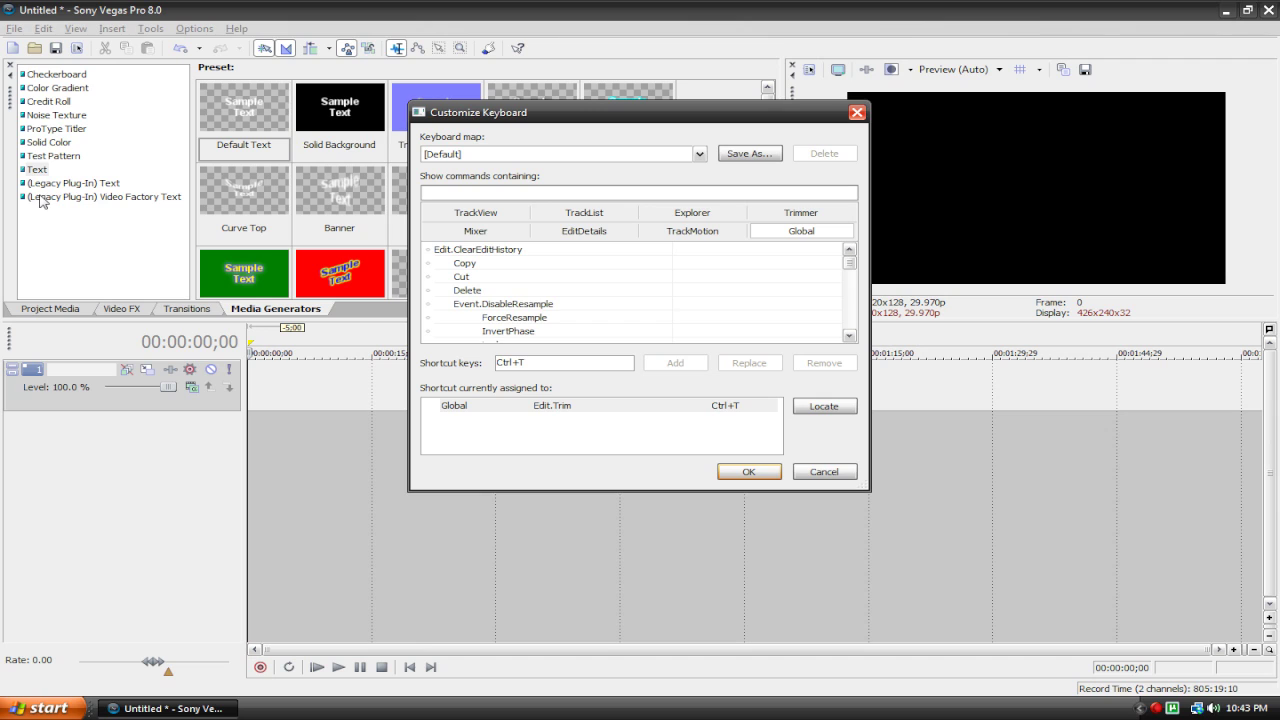
{"action": "type", "text": "edt.trim"}
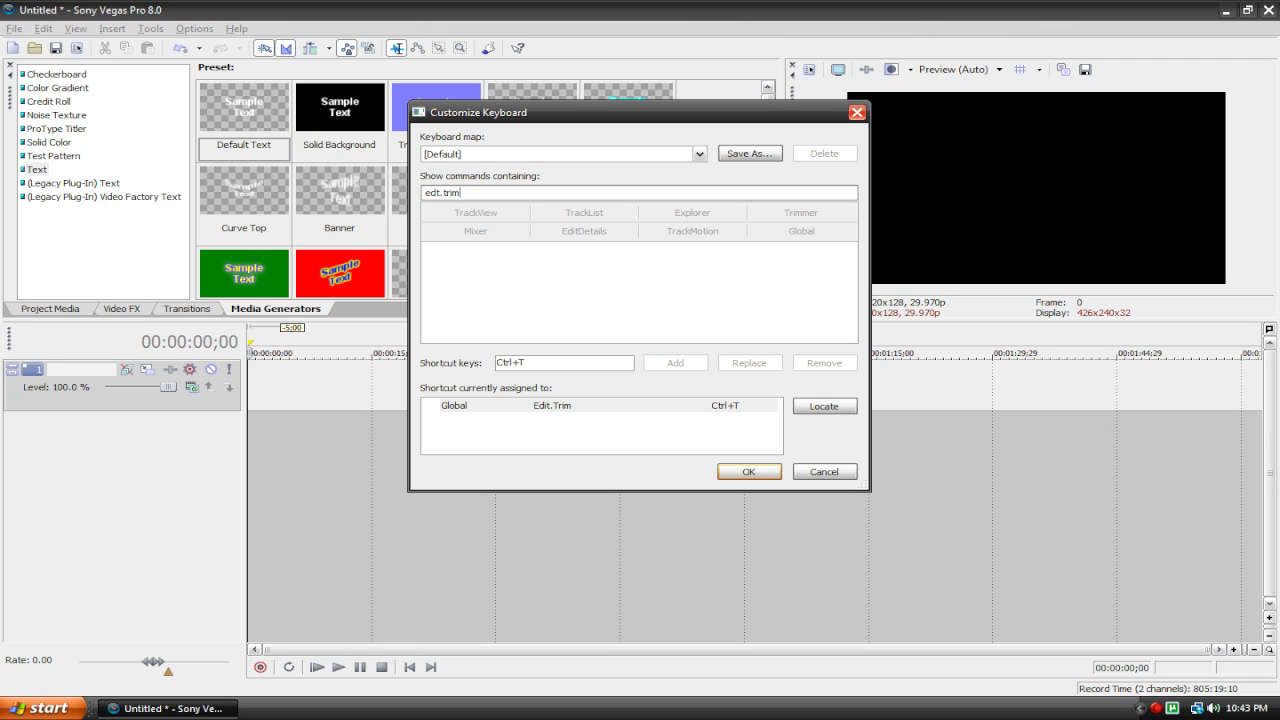
{"action": "left_click", "coordinate": [436, 192]}
{"action": "type", "text": "i"}
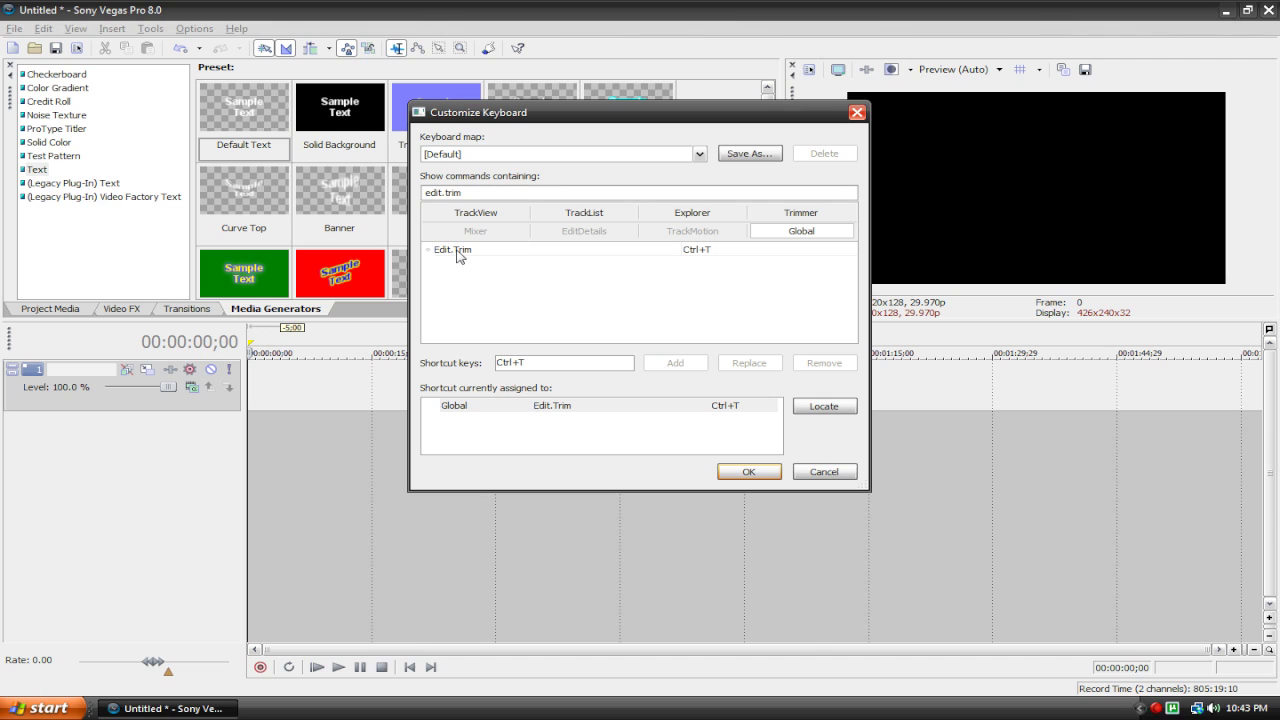
{"action": "left_click", "coordinate": [703, 253]}
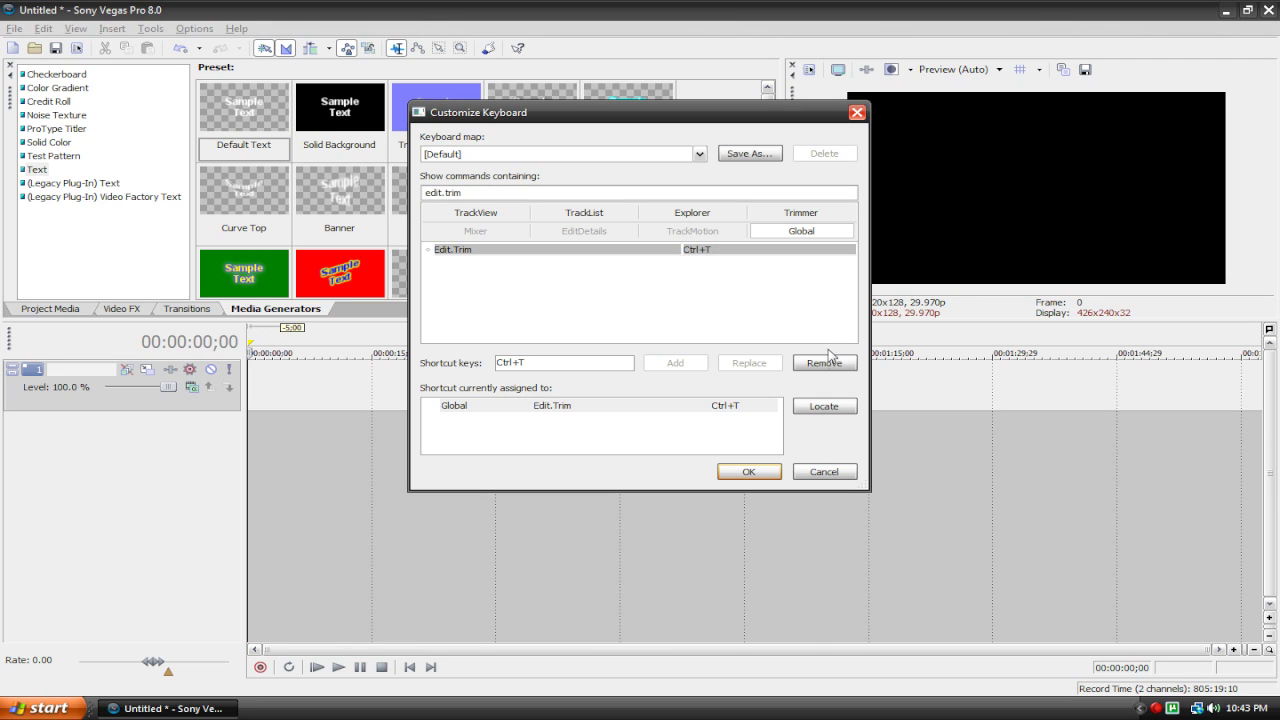
{"action": "left_click", "coordinate": [825, 363]}
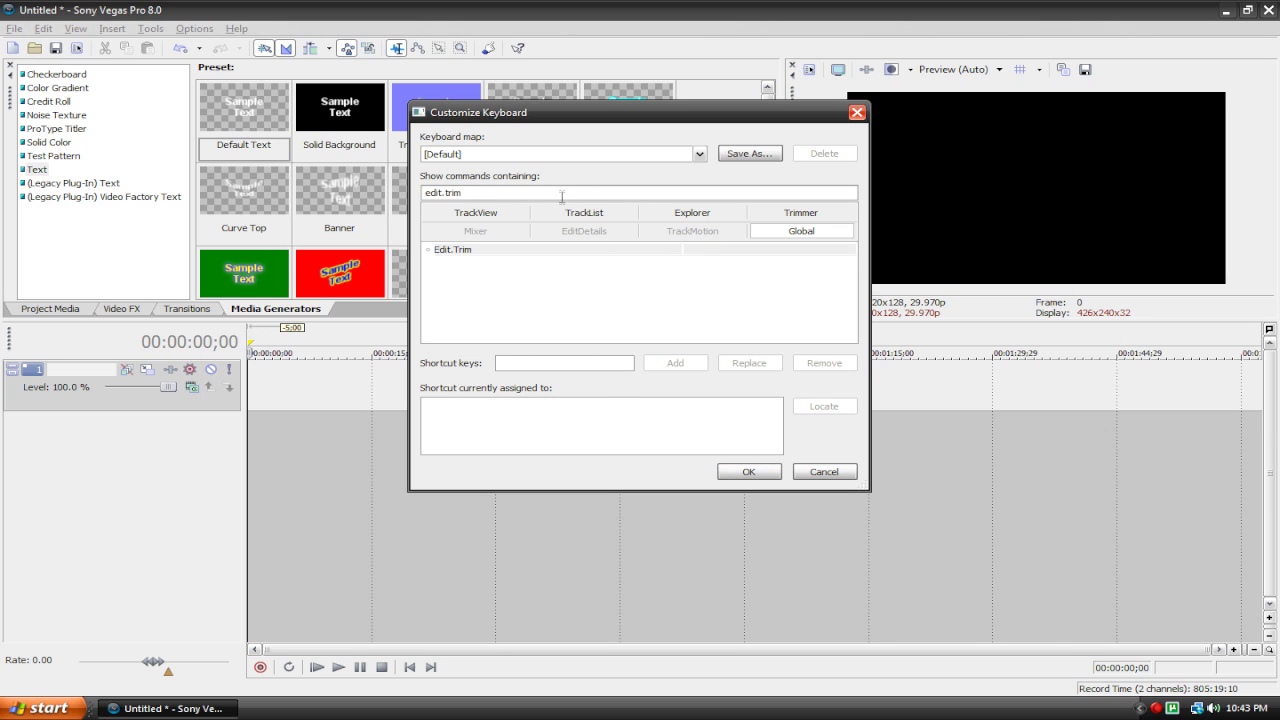
{"action": "key", "text": "BackSpace"}
{"action": "key", "text": "BackSpace"}
{"action": "key", "text": "BackSpace"}
{"action": "key", "text": "BackSpace"}
{"action": "key", "text": "BackSpace"}
{"action": "key", "text": "BackSpace"}
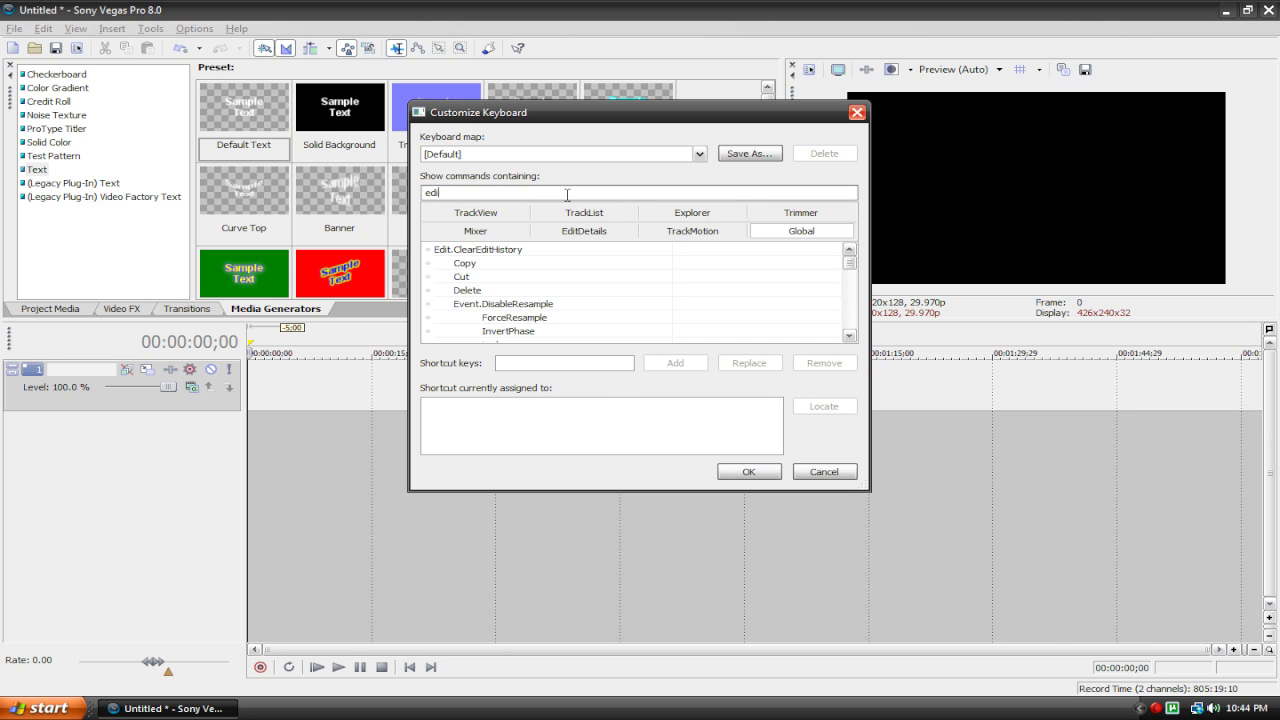
Step: Assign Ctrl+T to Insert.TextMedia and confirm the keyboard settings with OK
{"action": "type", "text": "text"}
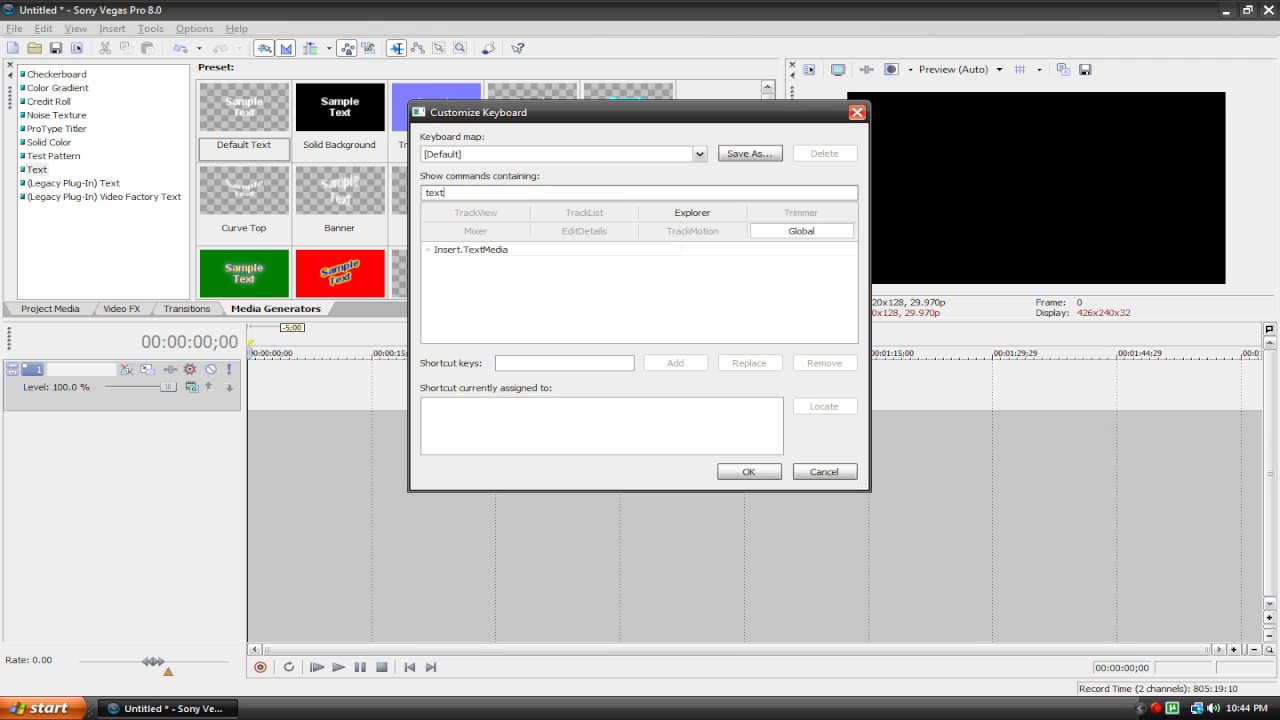
{"action": "left_click", "coordinate": [480, 251]}
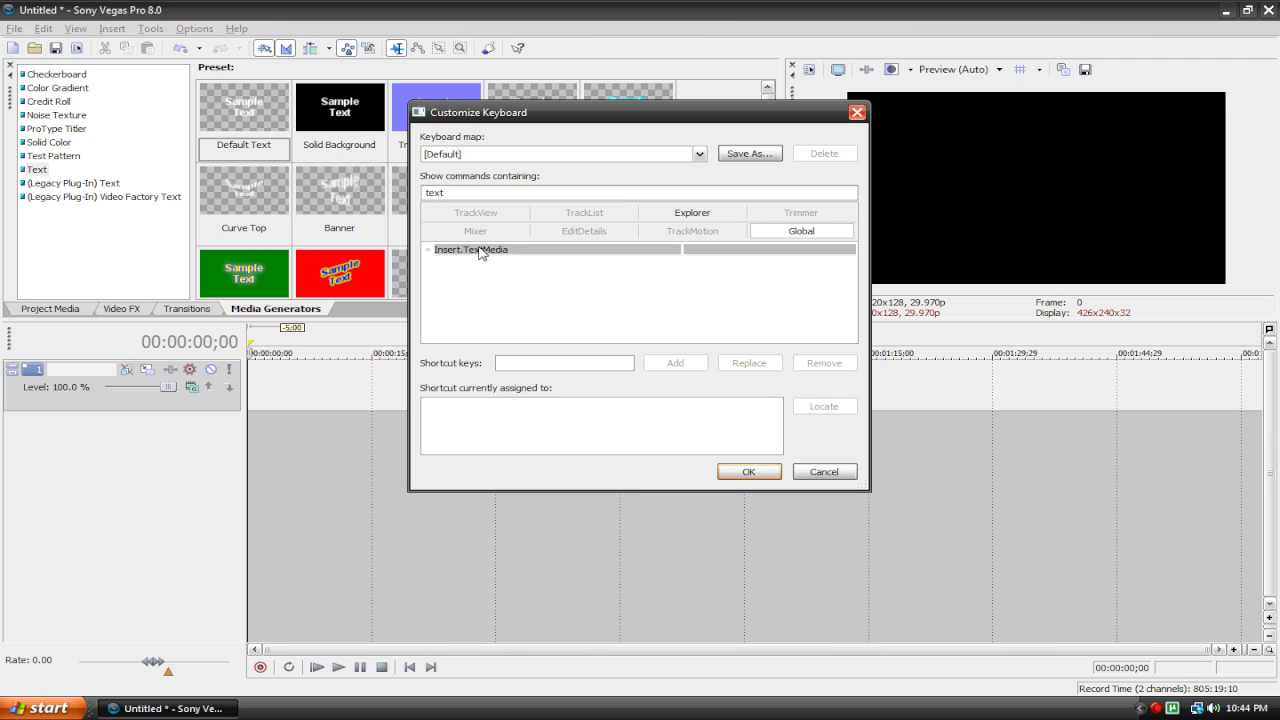
{"action": "left_click", "coordinate": [539, 363]}
{"action": "key", "text": "ctrl"}
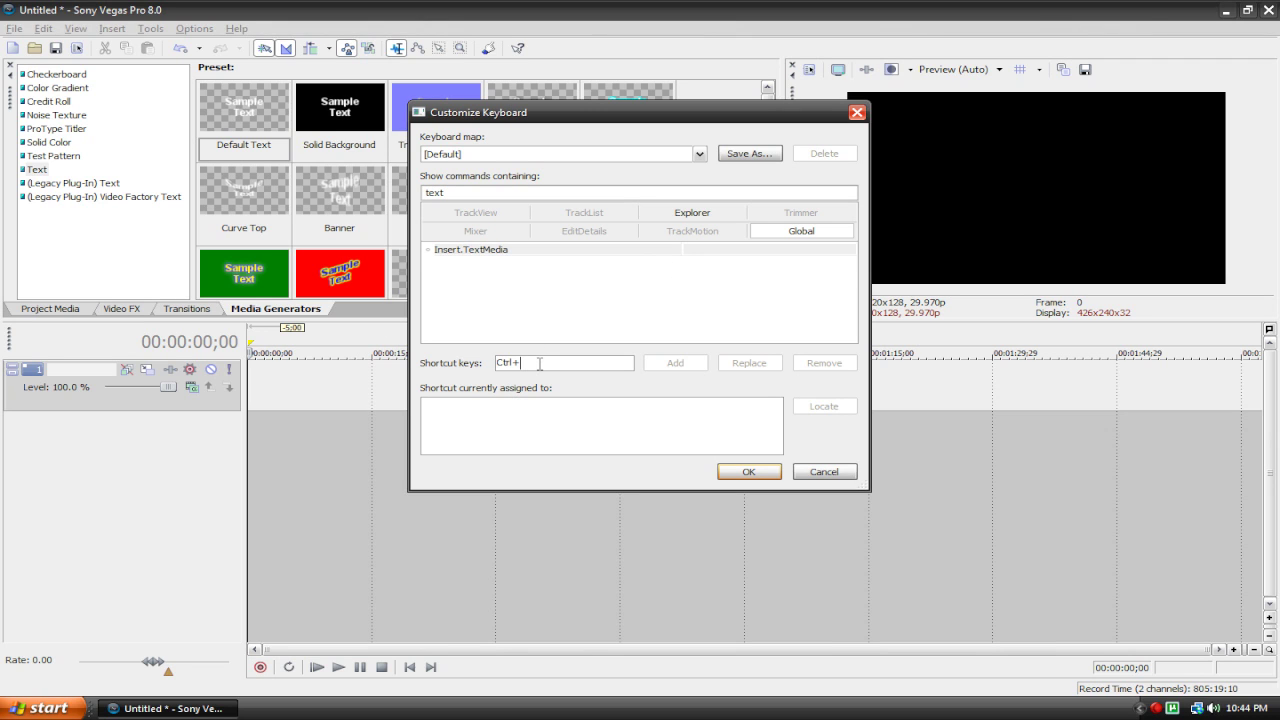
{"action": "key", "text": "ctrl+t"}
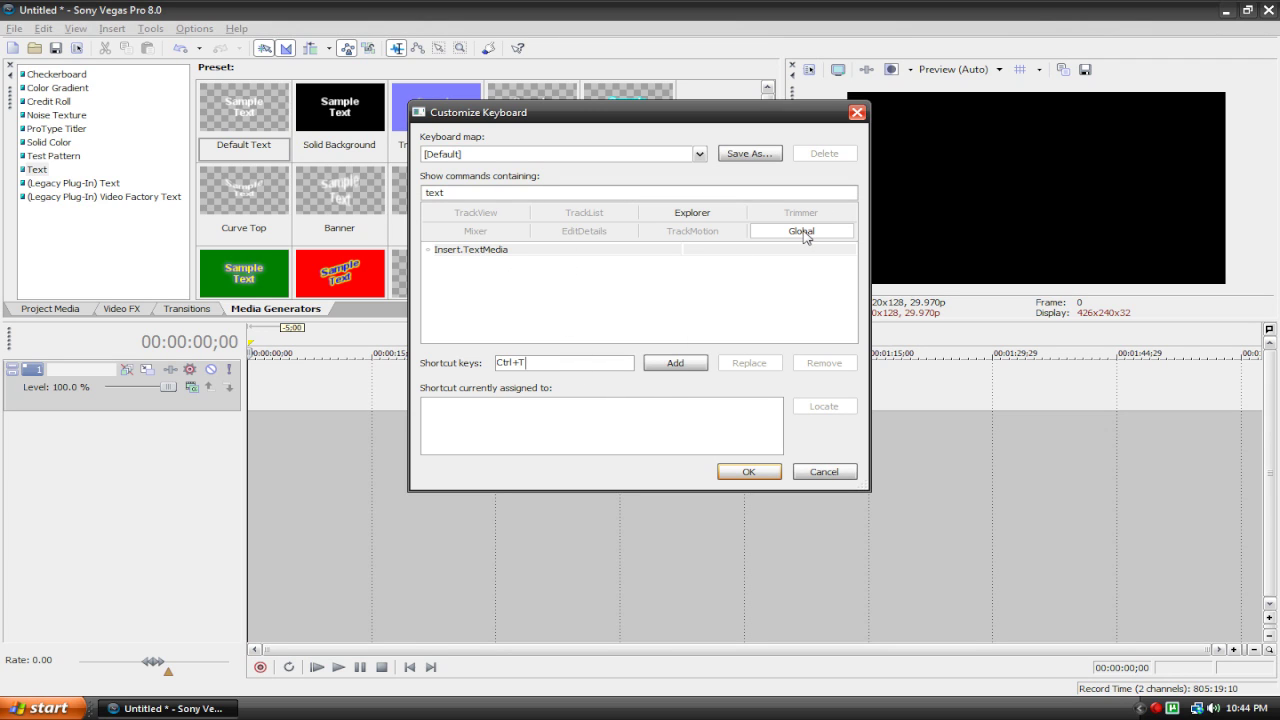
{"action": "left_click", "coordinate": [677, 363]}
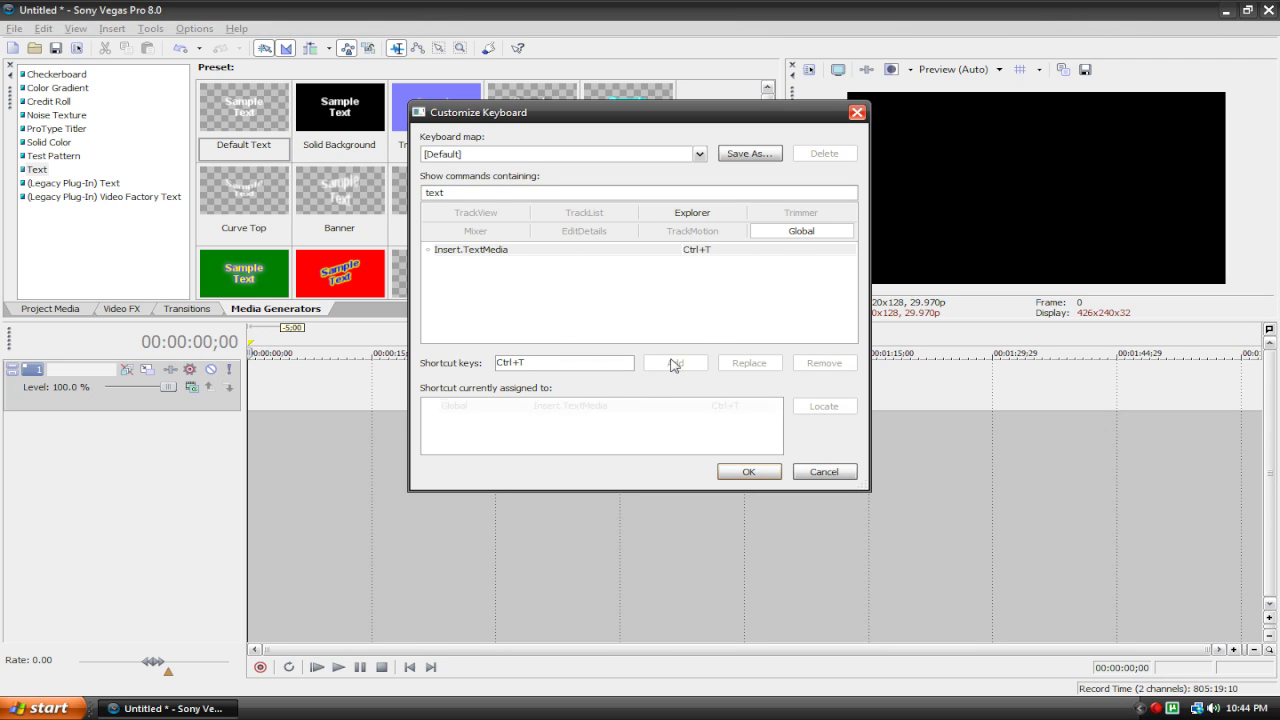
{"action": "left_click", "coordinate": [745, 472]}
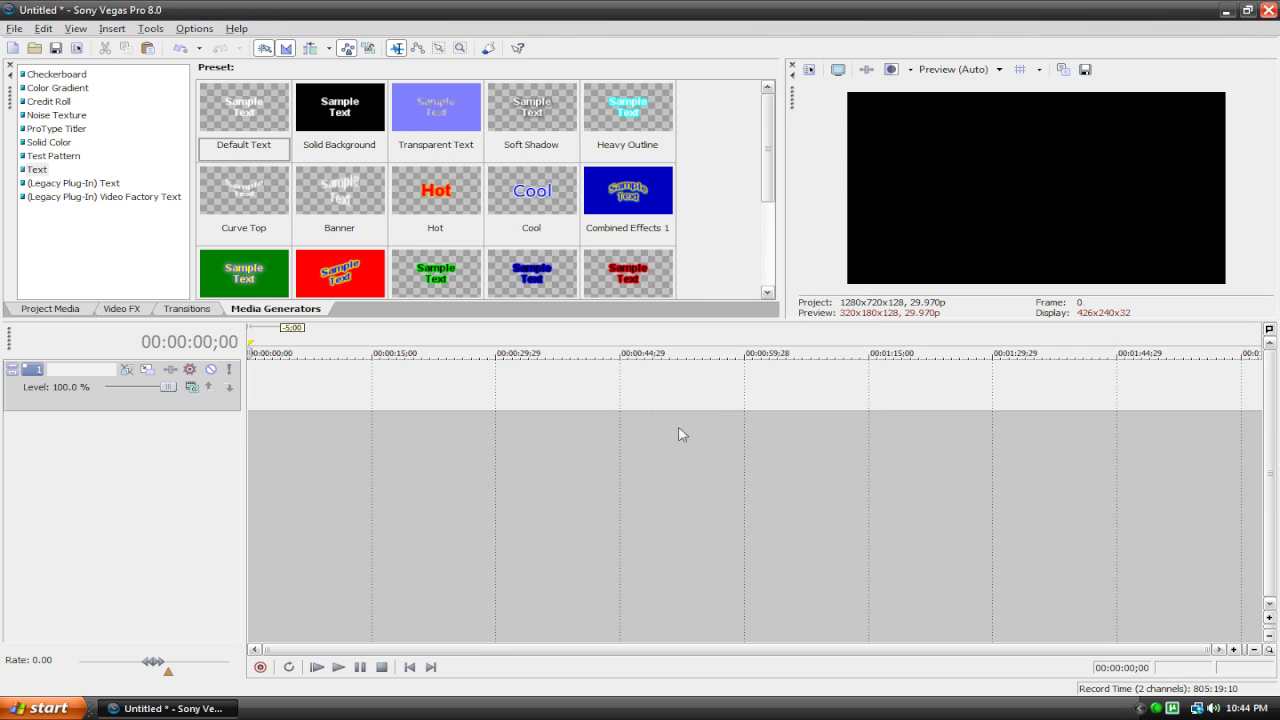
{"action": "left_click", "coordinate": [564, 388]}
{"action": "key", "text": "ctrl+t"}
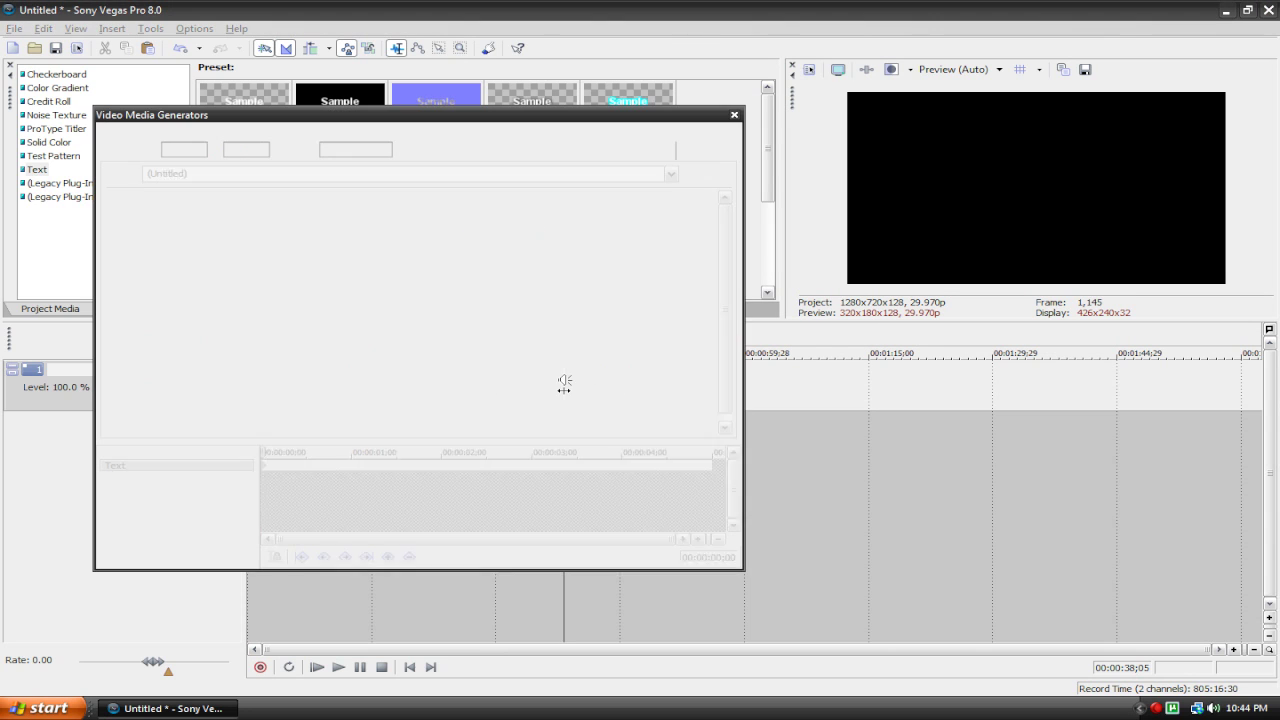
{"action": "left_click", "coordinate": [734, 115]}
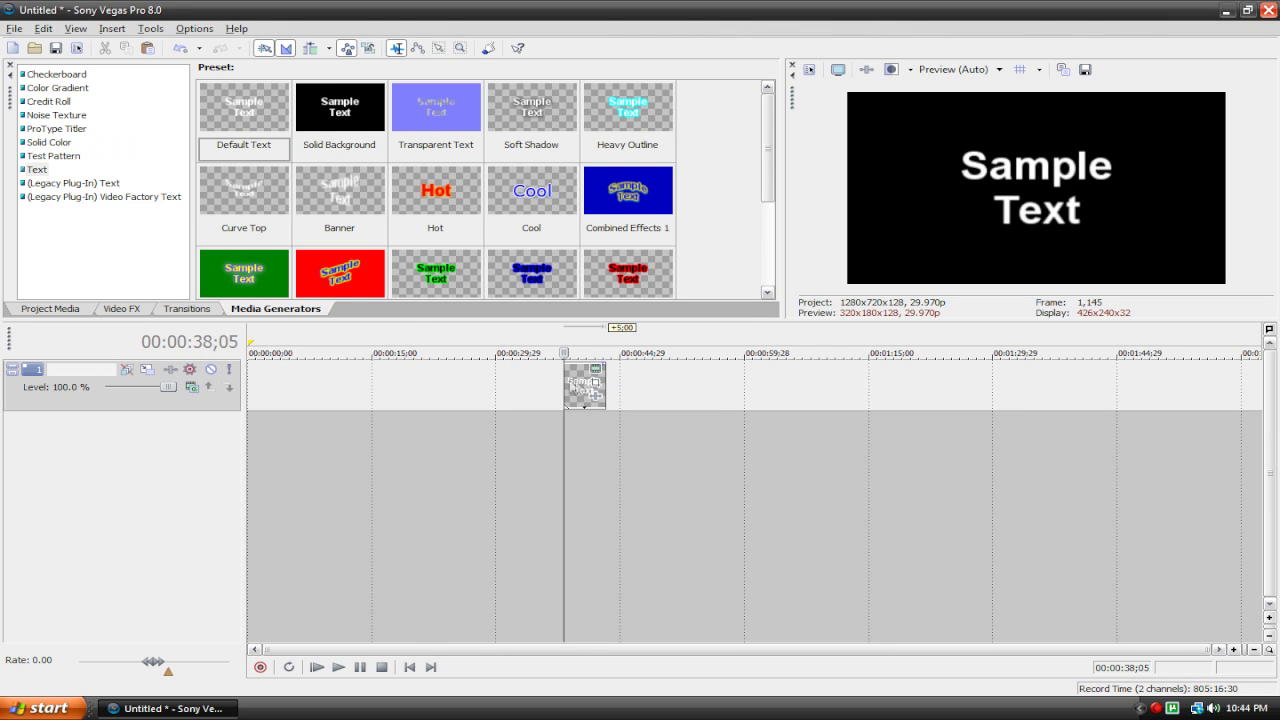
{"action": "left_click", "coordinate": [575, 386]}
{"action": "key", "text": "Delete"}
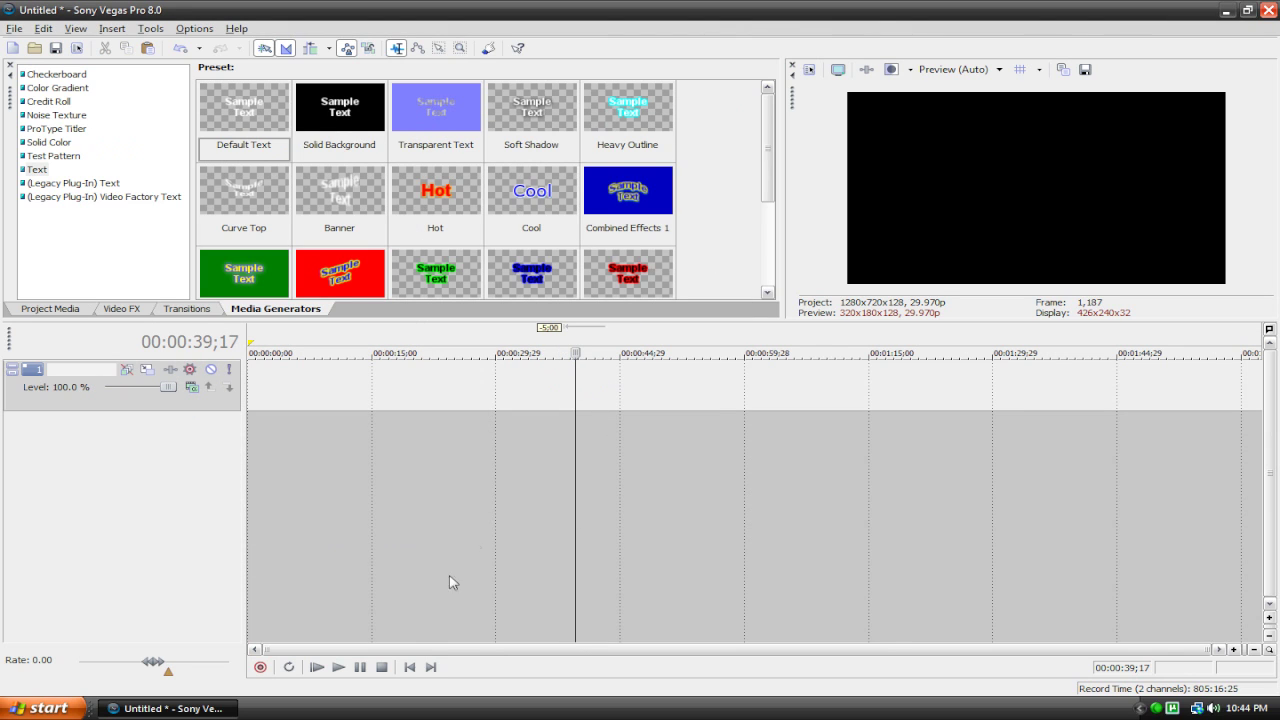
{"action": "left_click", "coordinate": [409, 667]}
{"action": "scroll", "coordinate": [430, 505], "scroll_direction": "up", "scroll_amount": 5}
{"action": "scroll", "coordinate": [430, 505], "scroll_direction": "down", "scroll_amount": 8}
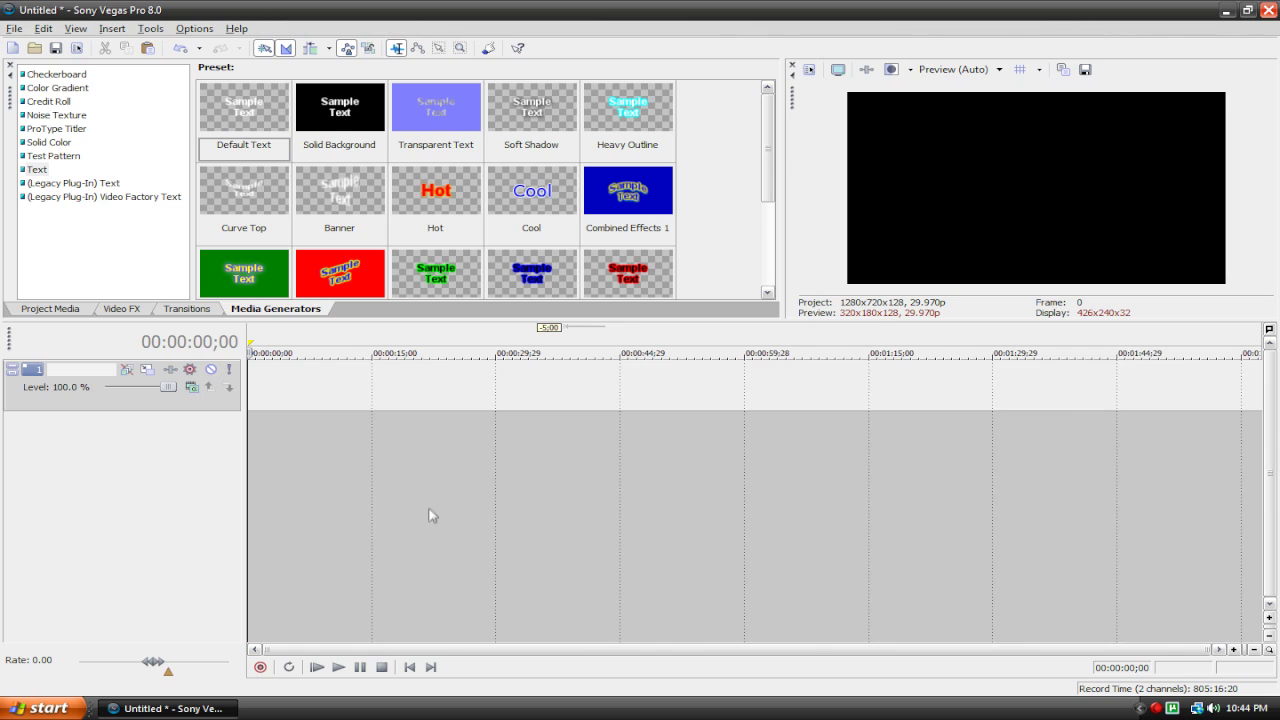